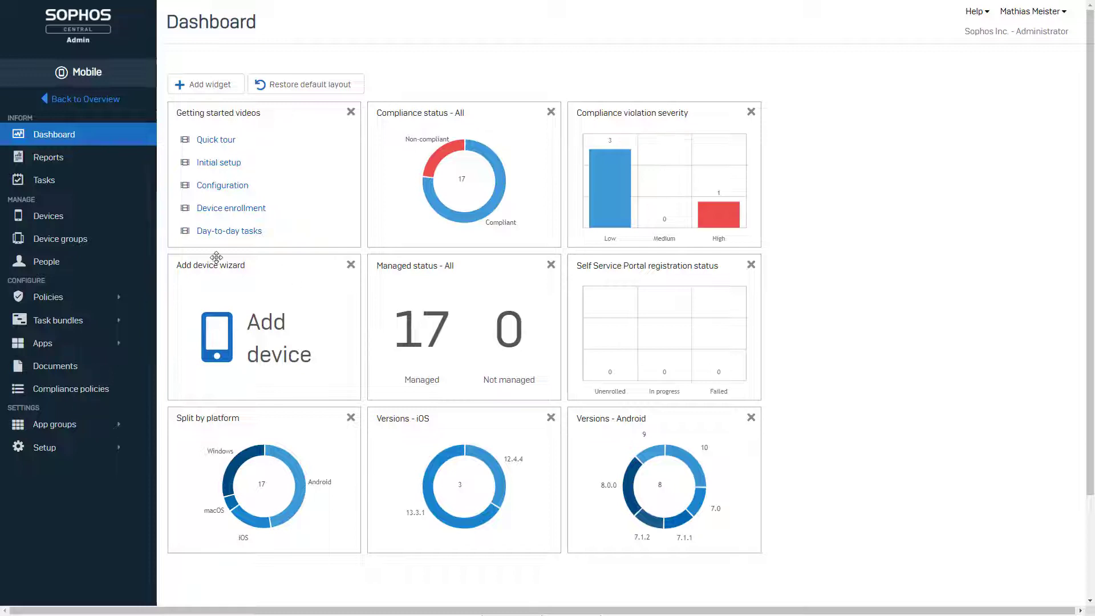
# - Locate the Samsung Galaxy S10+ in the Devices list sorted by operating system and view its details
pyautogui.click(68, 221)
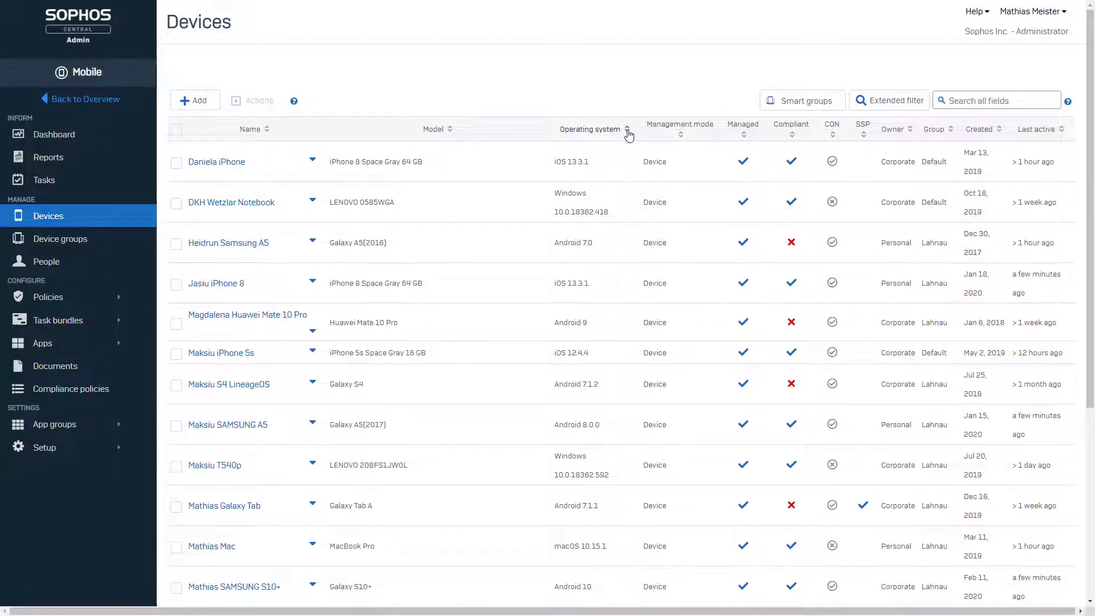
pyautogui.click(627, 130)
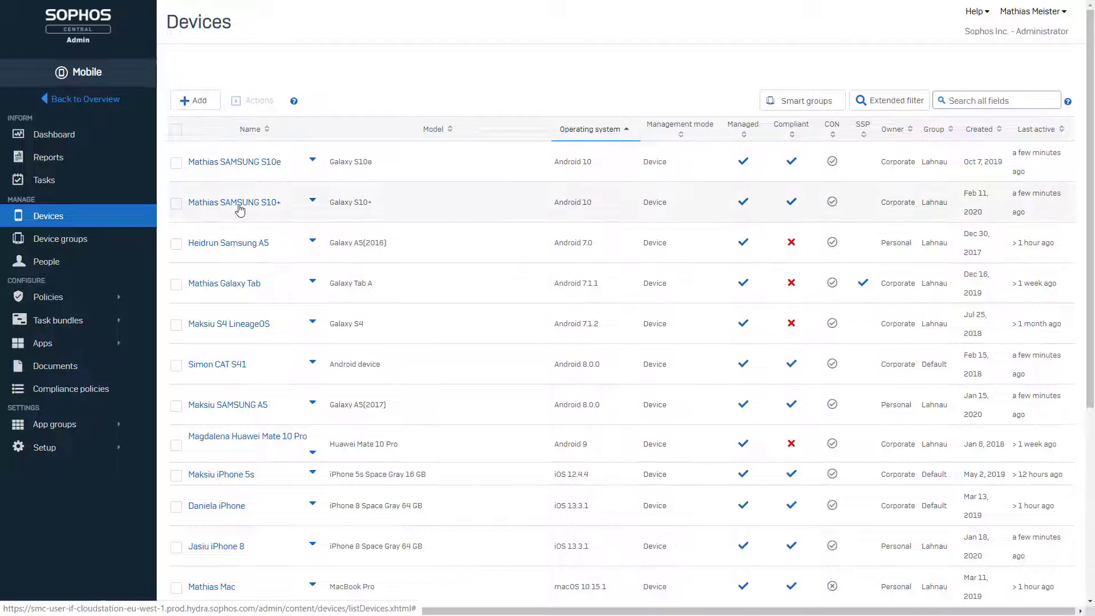
pyautogui.click(239, 206)
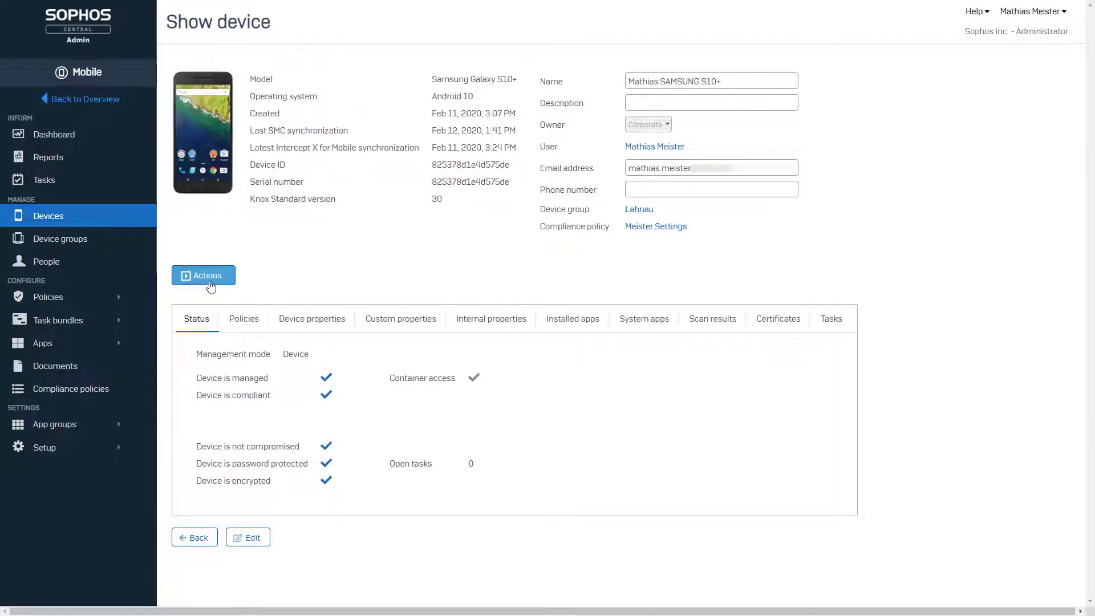
# - Set the Galaxy S10+'s app log level to Trace via Actions > Set log level and save it
pyautogui.click(210, 282)
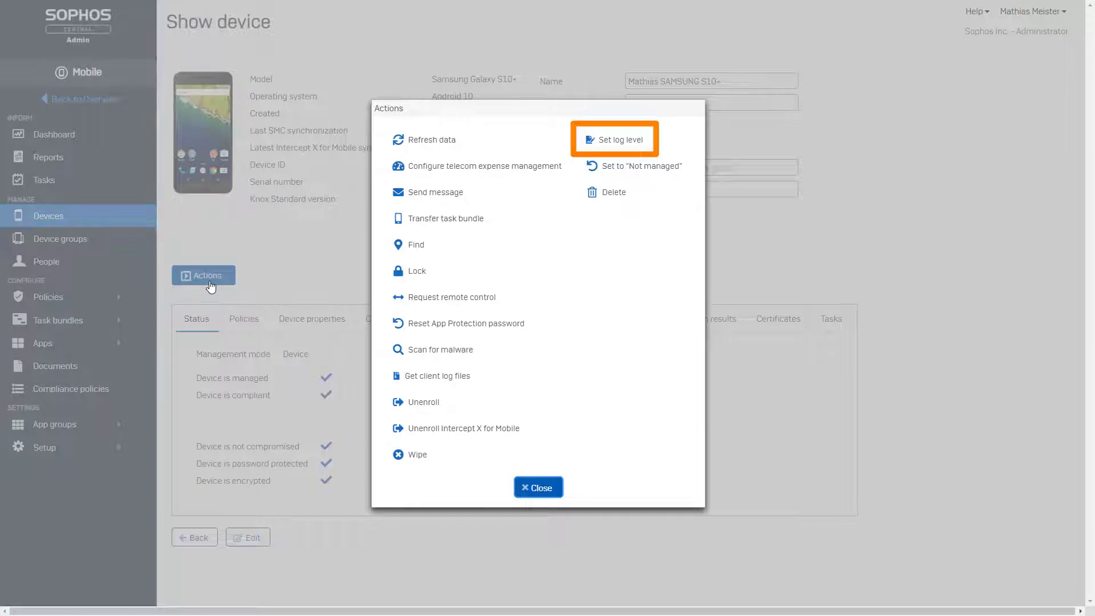
pyautogui.click(627, 141)
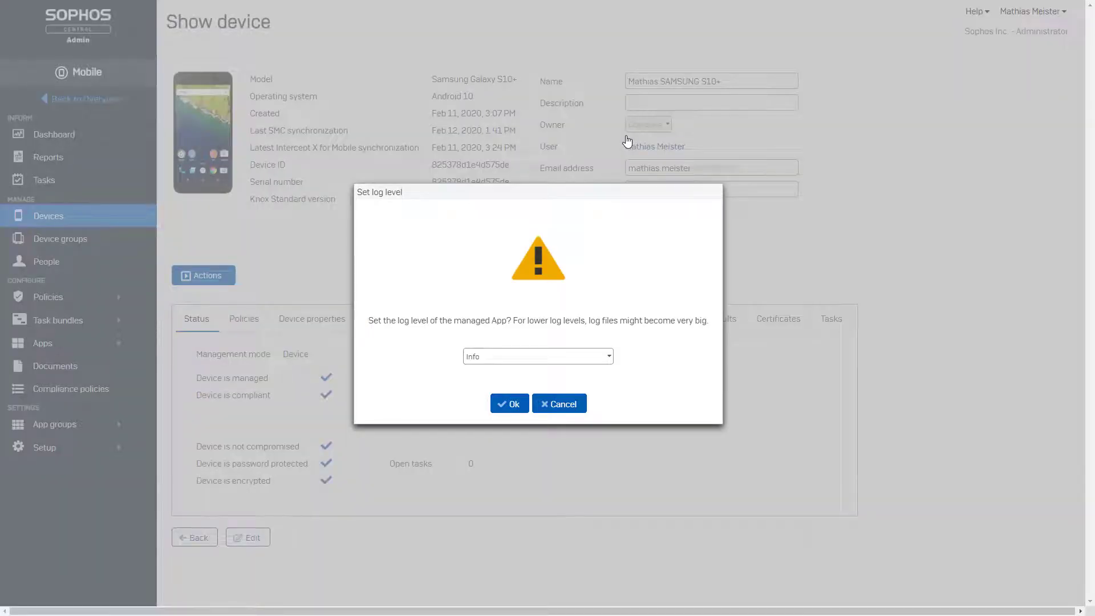
pyautogui.click(609, 360)
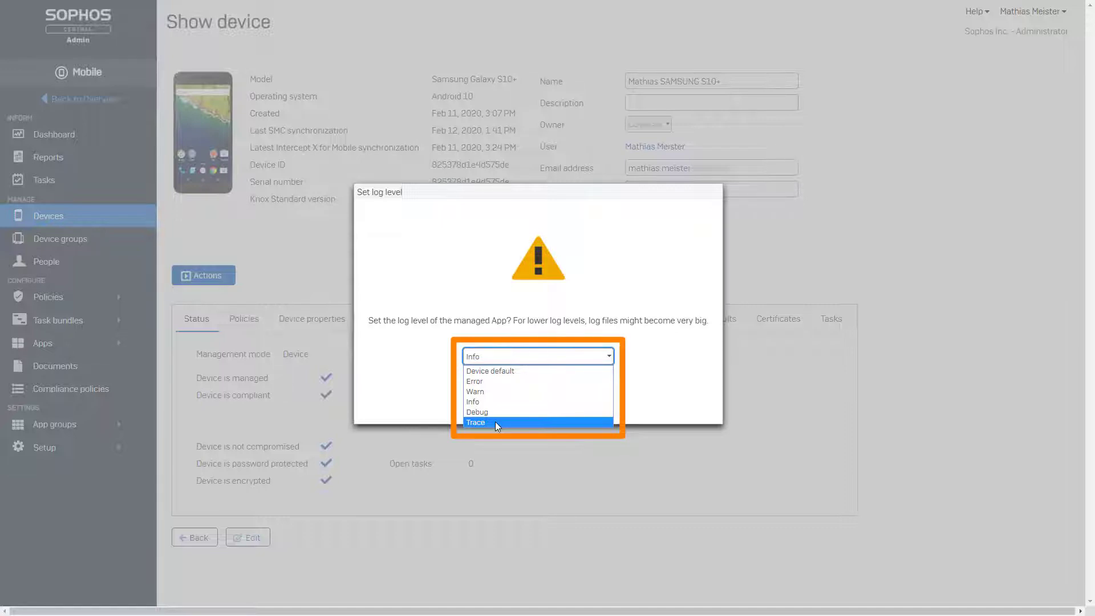
pyautogui.click(496, 422)
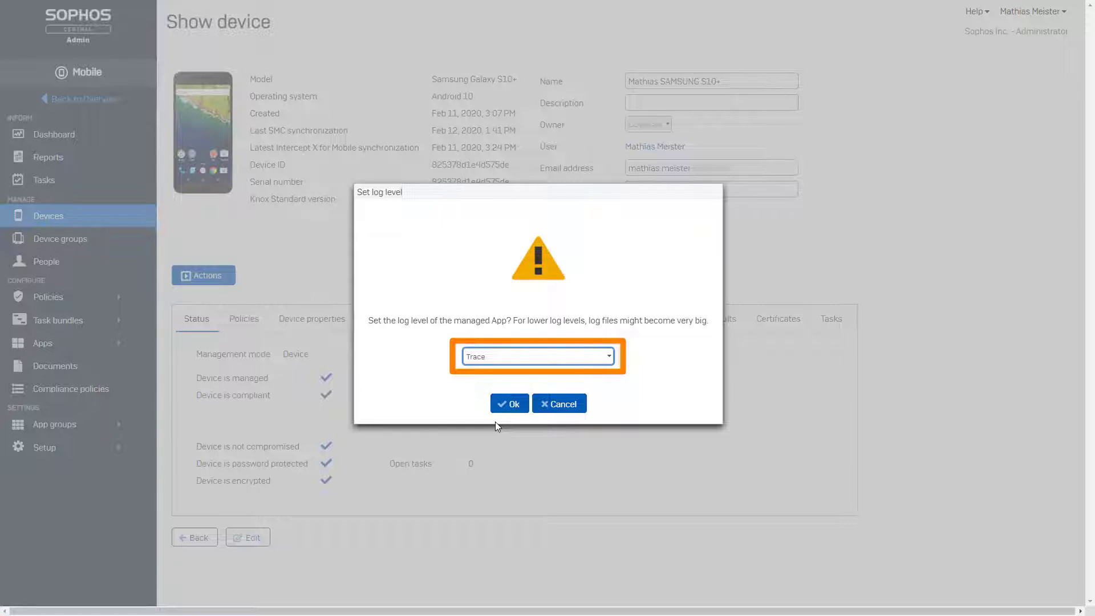
pyautogui.click(507, 406)
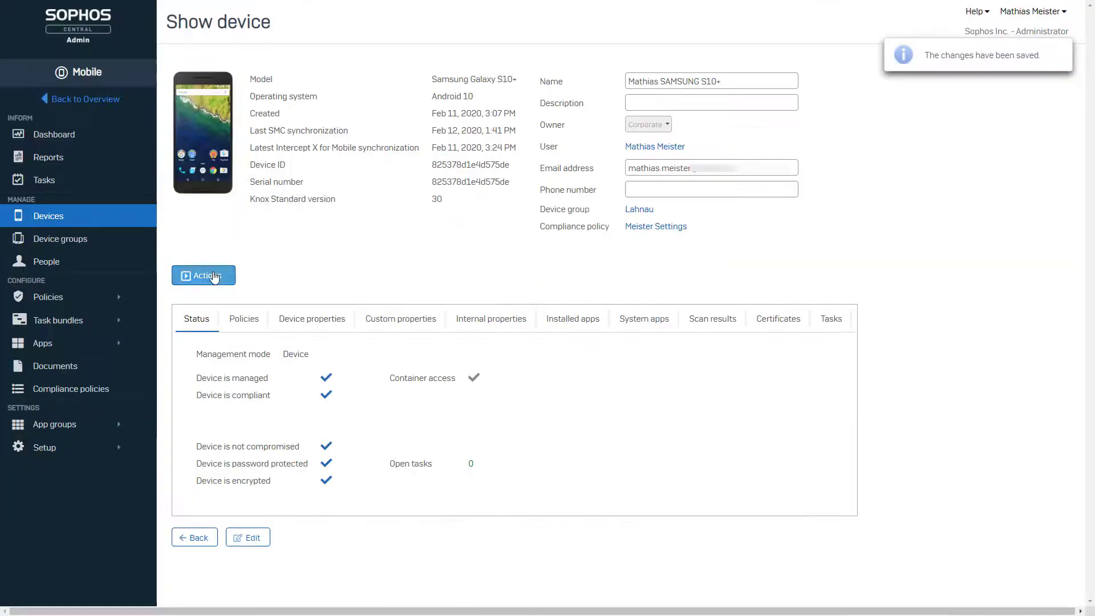
# - Request the Galaxy S10+'s client log files by email and reload Tasks until it shows Successful
pyautogui.click(209, 275)
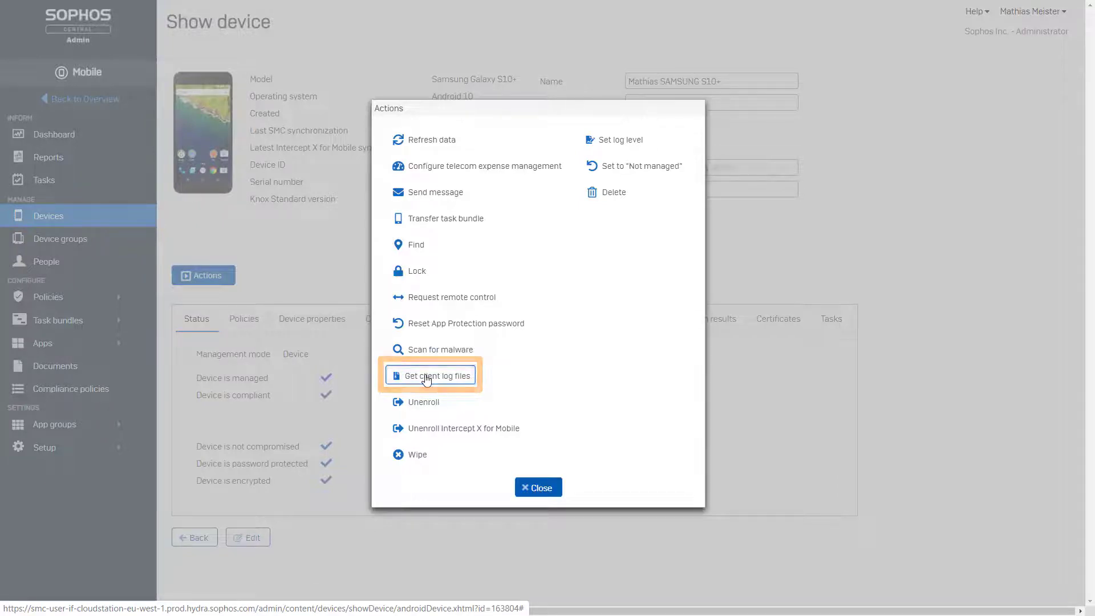
pyautogui.click(426, 379)
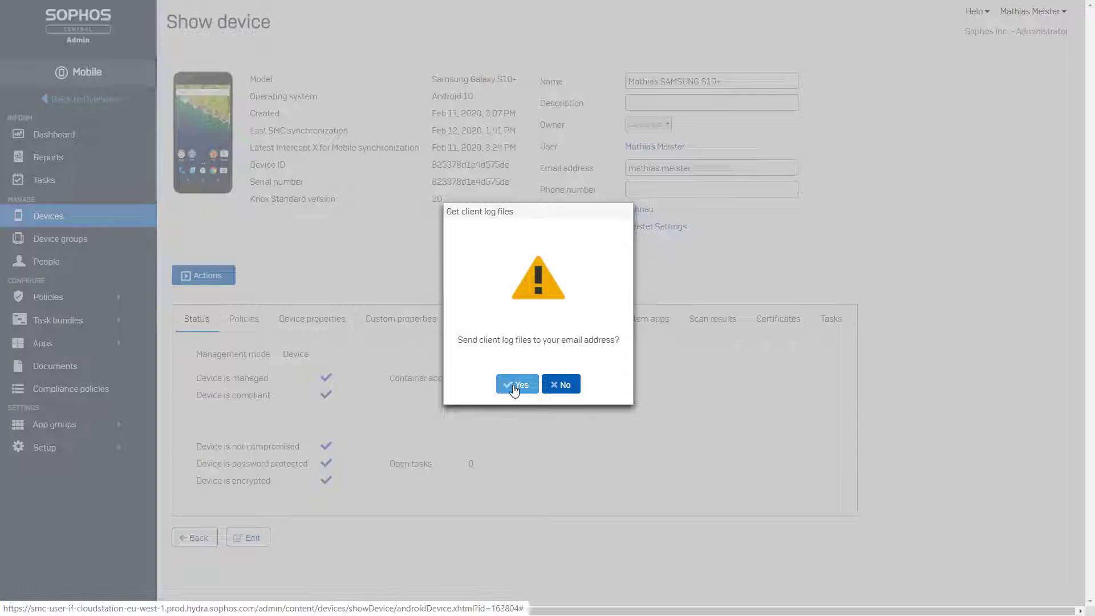
pyautogui.click(516, 388)
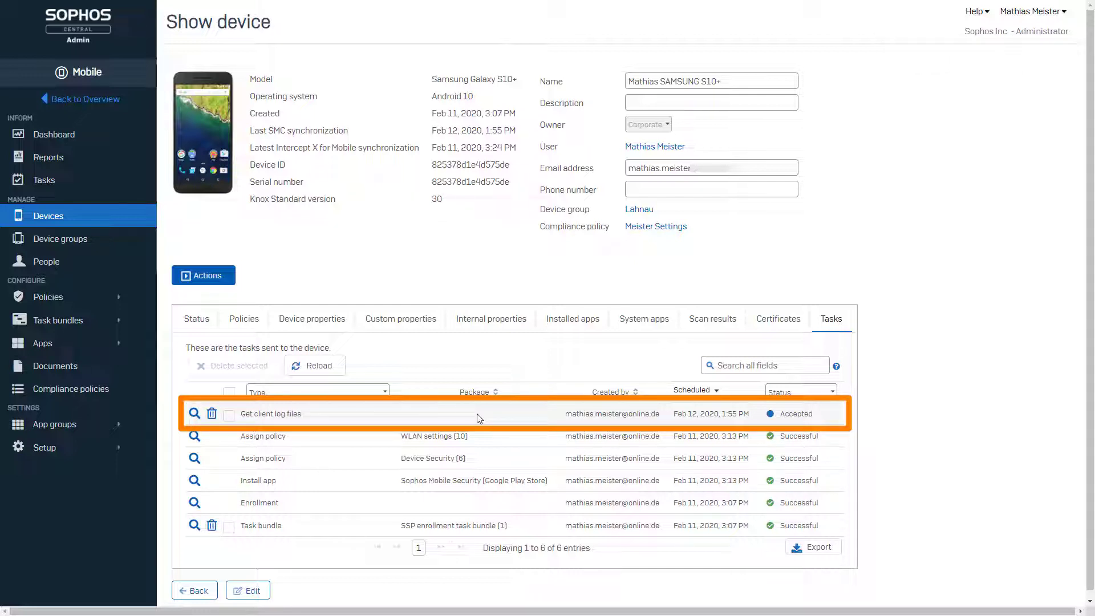
pyautogui.click(332, 368)
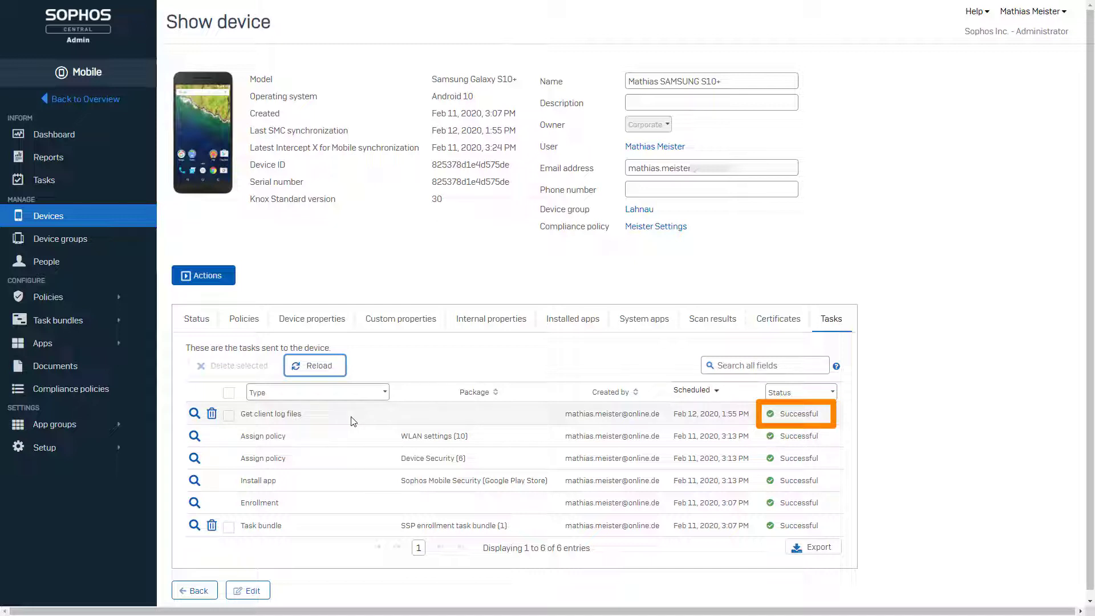
# - Locate the personally owned iPhone 8 in the Devices list sorted by operating system and view its details
pyautogui.click(48, 216)
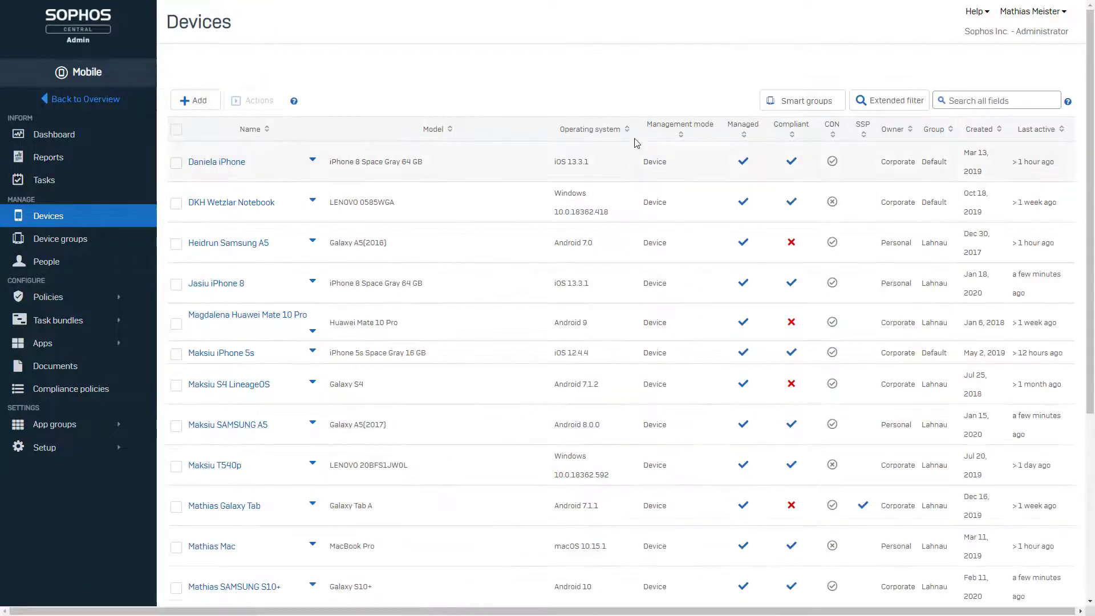
pyautogui.click(624, 133)
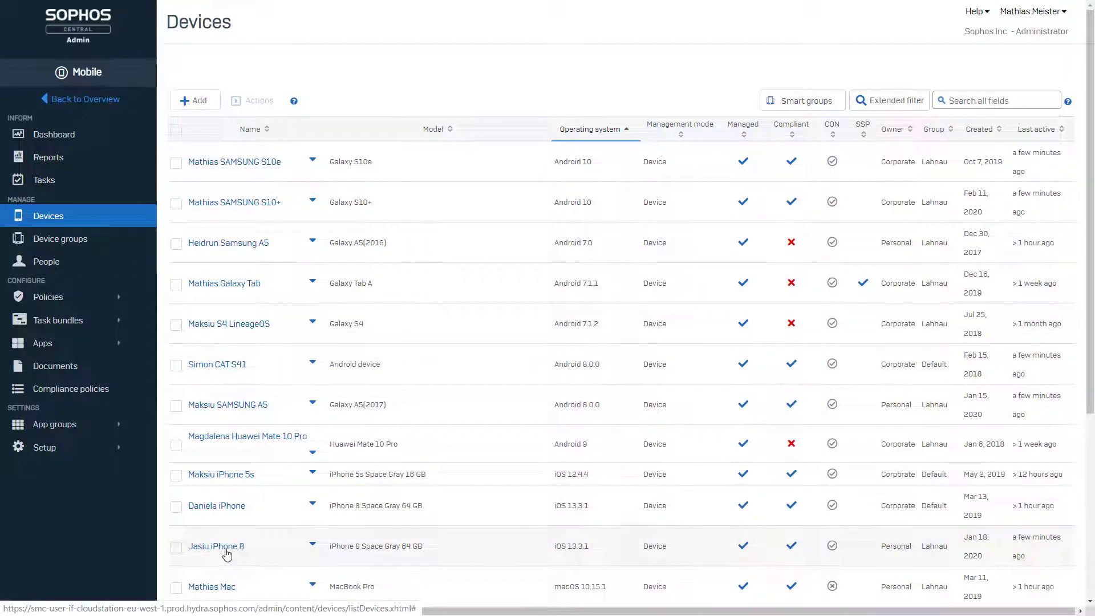
pyautogui.click(226, 547)
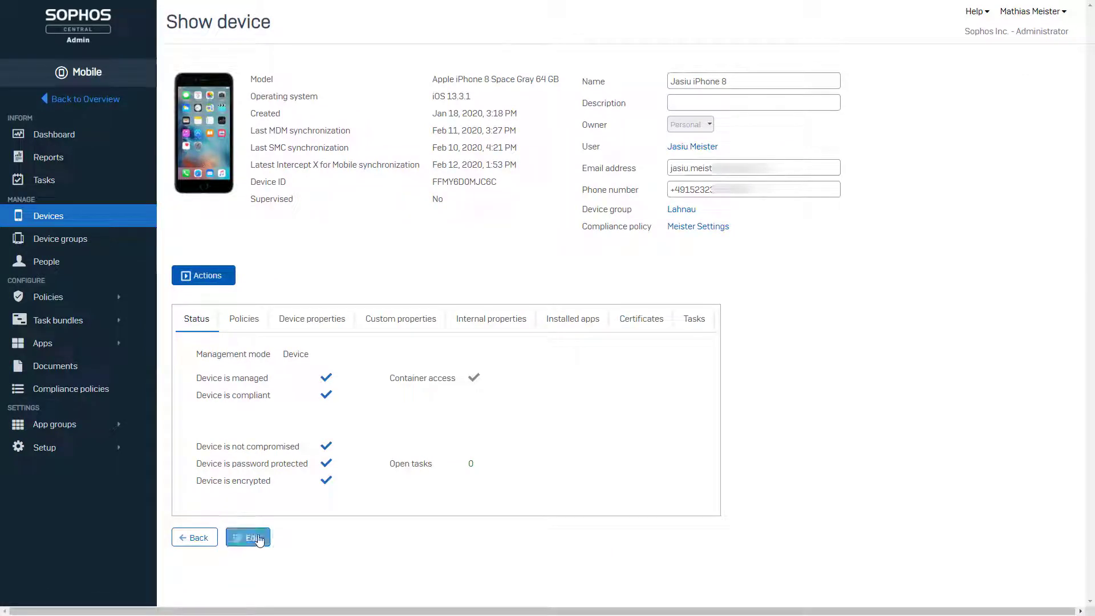
# - Set the iPhone 8's log level to Trace, then request its client log files from Actions
pyautogui.click(207, 275)
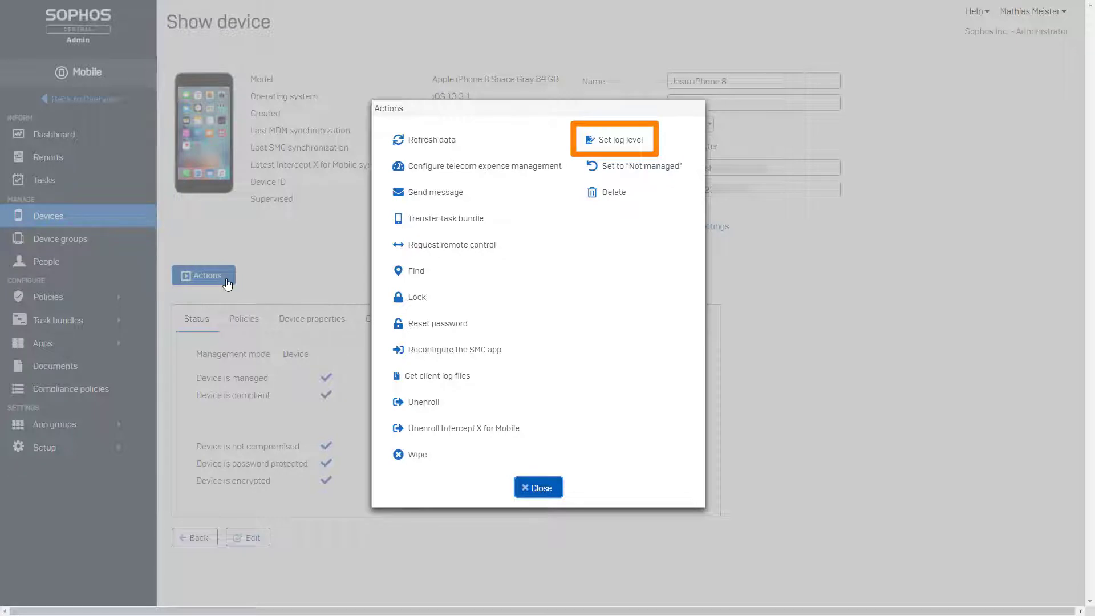
pyautogui.click(623, 141)
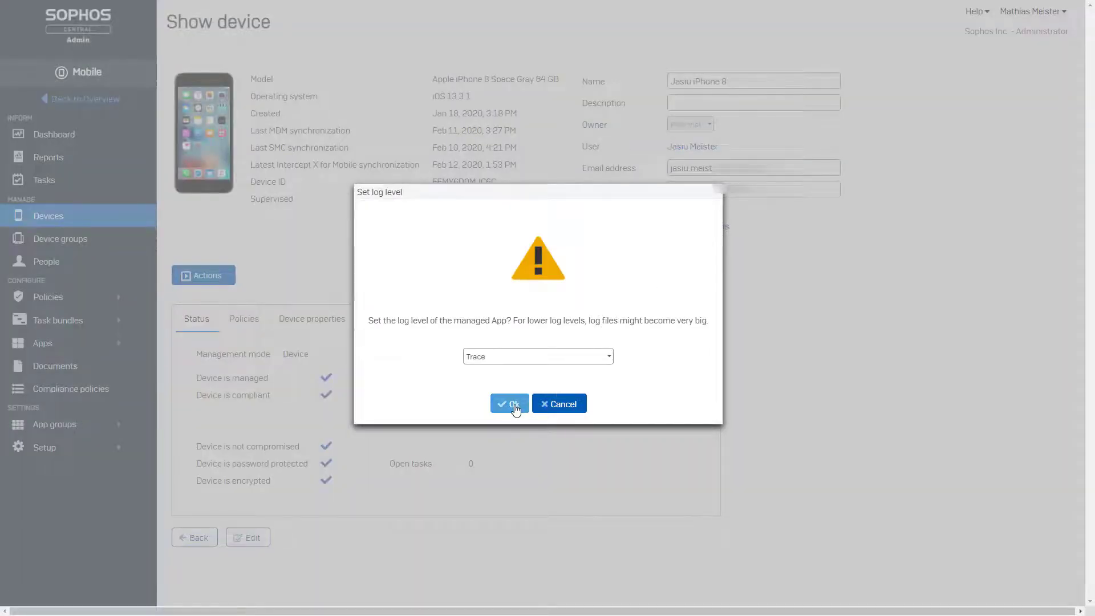
pyautogui.click(515, 406)
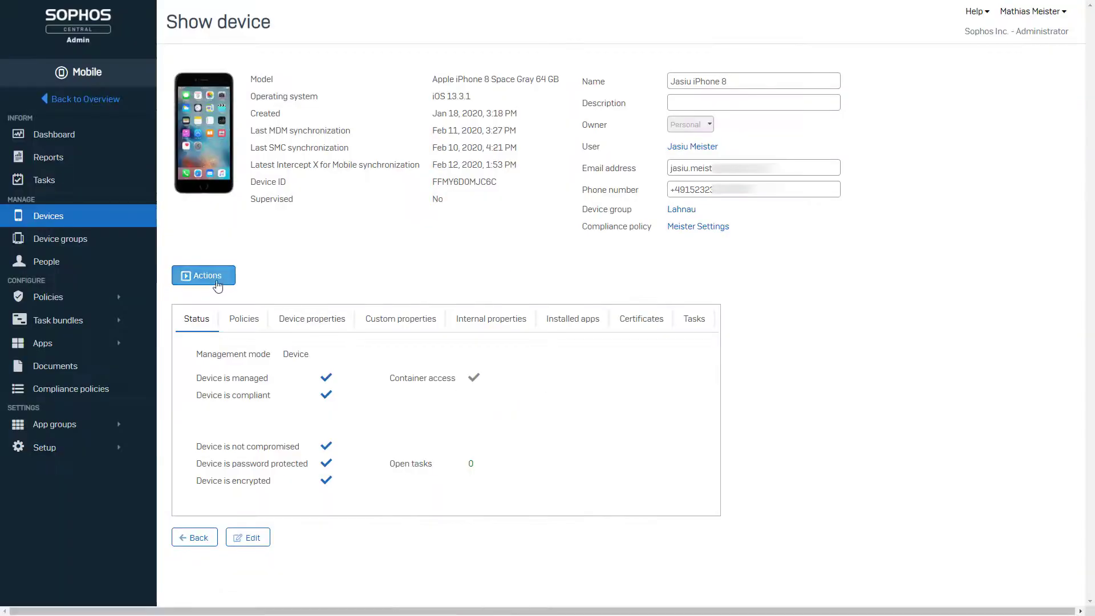
pyautogui.click(217, 283)
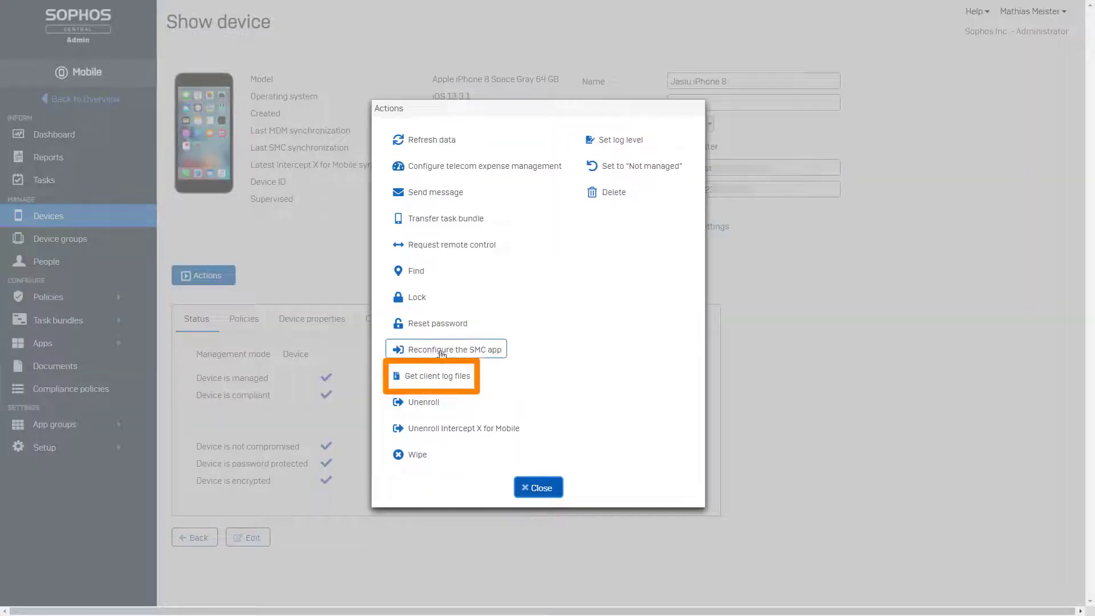
pyautogui.click(444, 380)
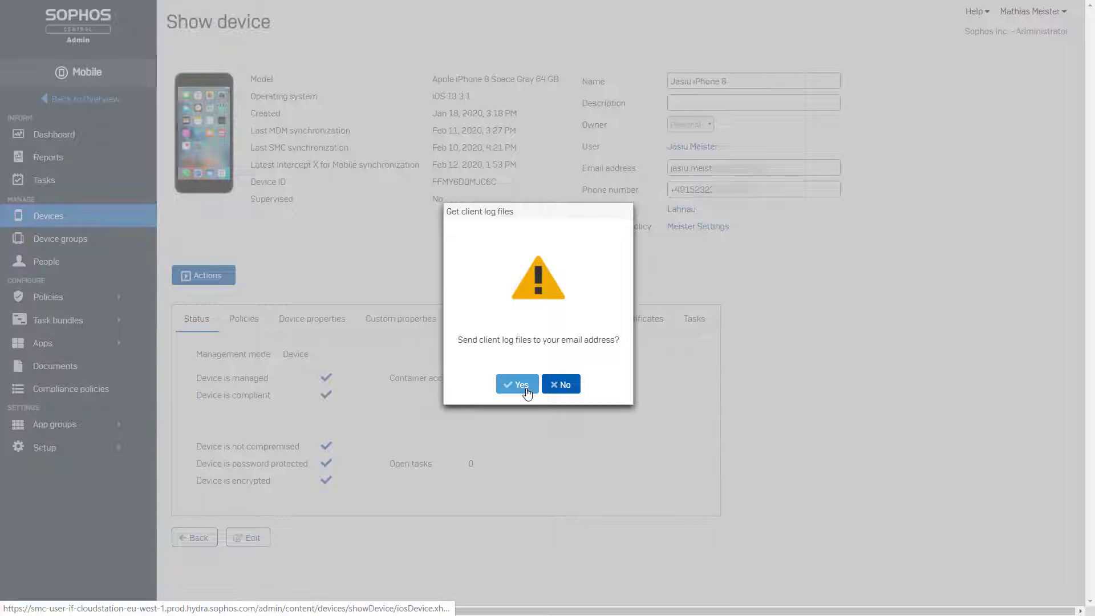
# - Confirm sending the iPhone 8's client log files and reload Tasks to check the status
pyautogui.click(520, 385)
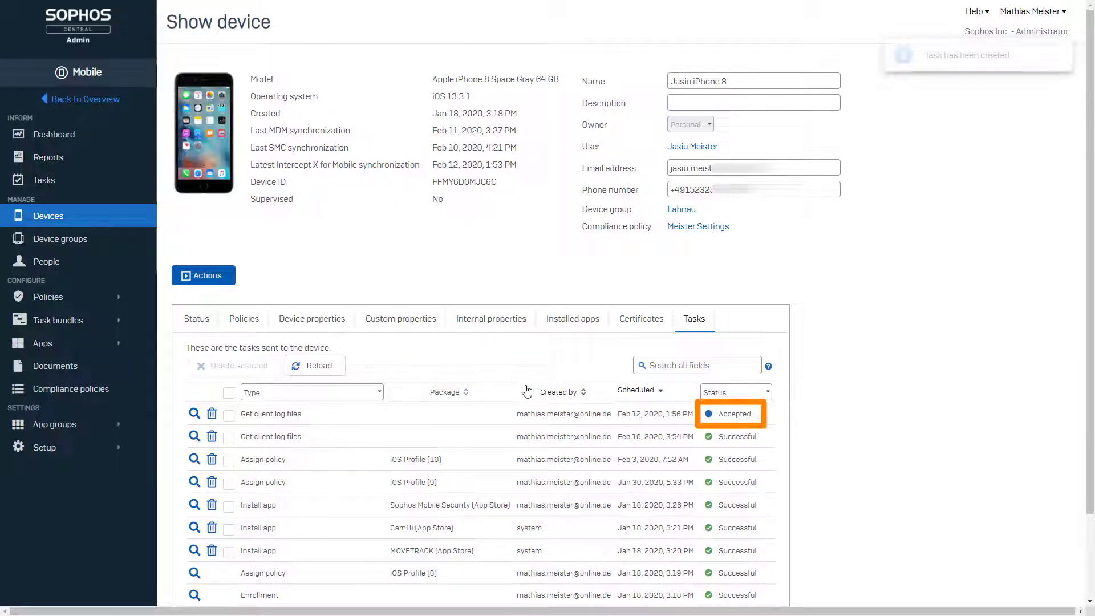
pyautogui.click(319, 368)
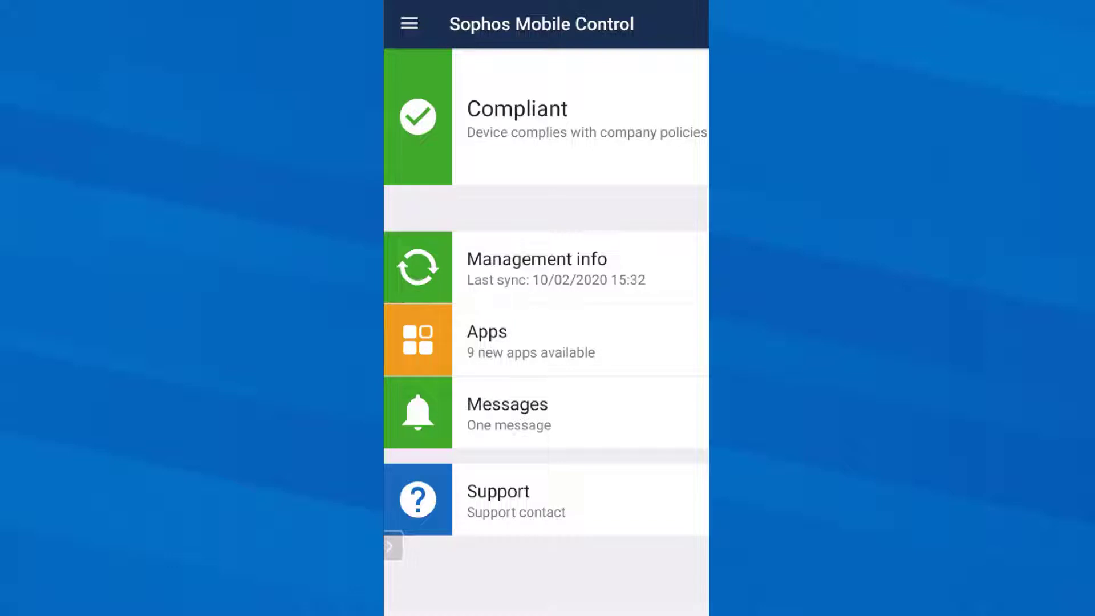
# - Use Send log from the Sophos Mobile Control menu to generate sophos_logs.zip for sharing
pyautogui.click(409, 22)
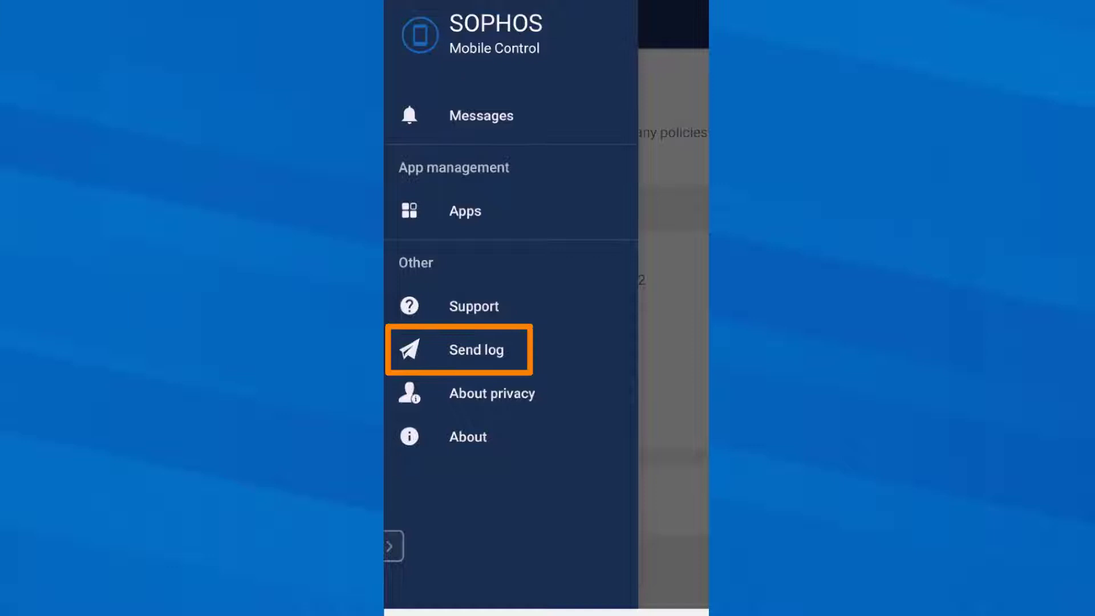
pyautogui.click(476, 349)
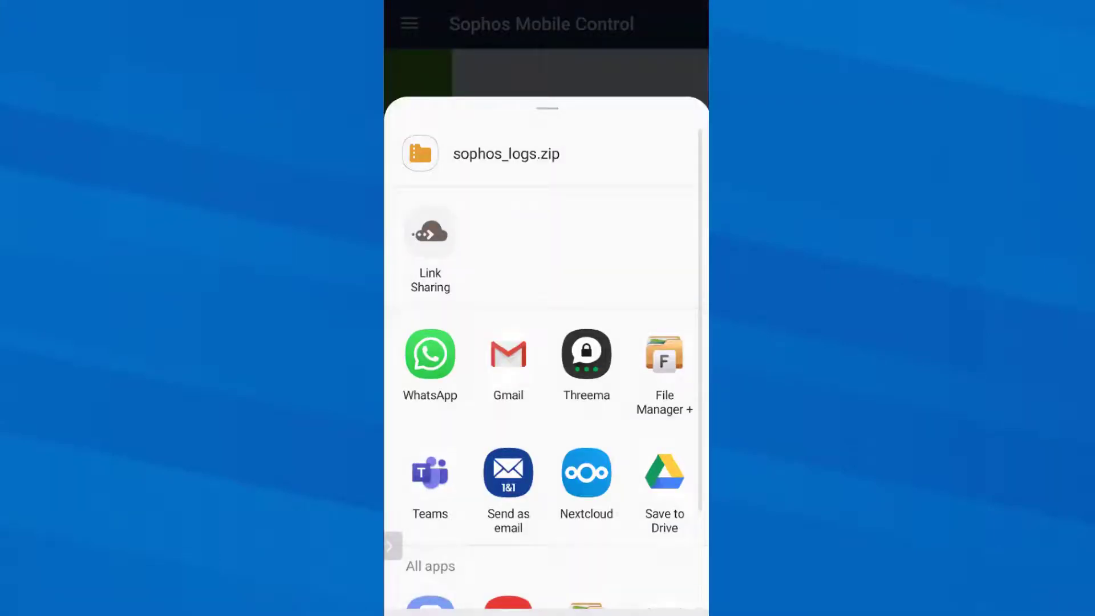
pyautogui.scroll(-3, 547, 342)
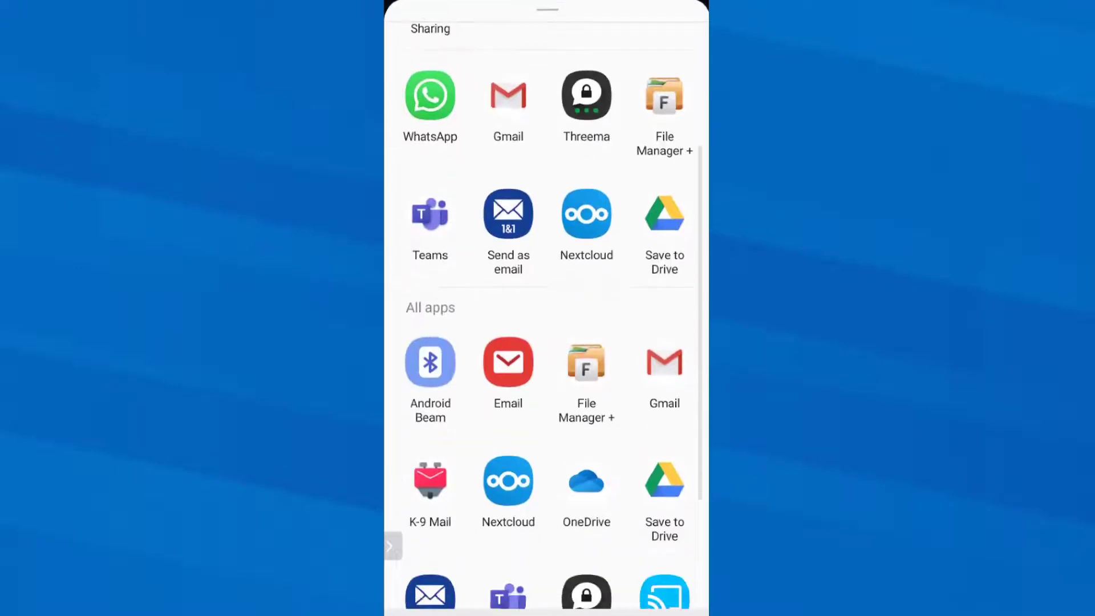
pyautogui.scroll(2, 547, 342)
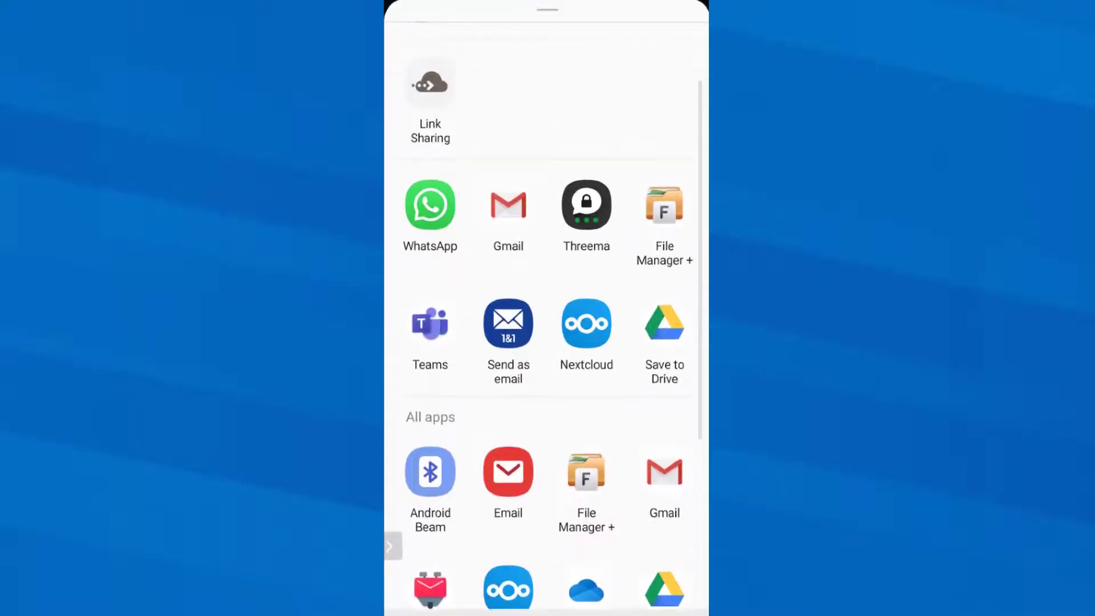
pyautogui.scroll(5, 547, 343)
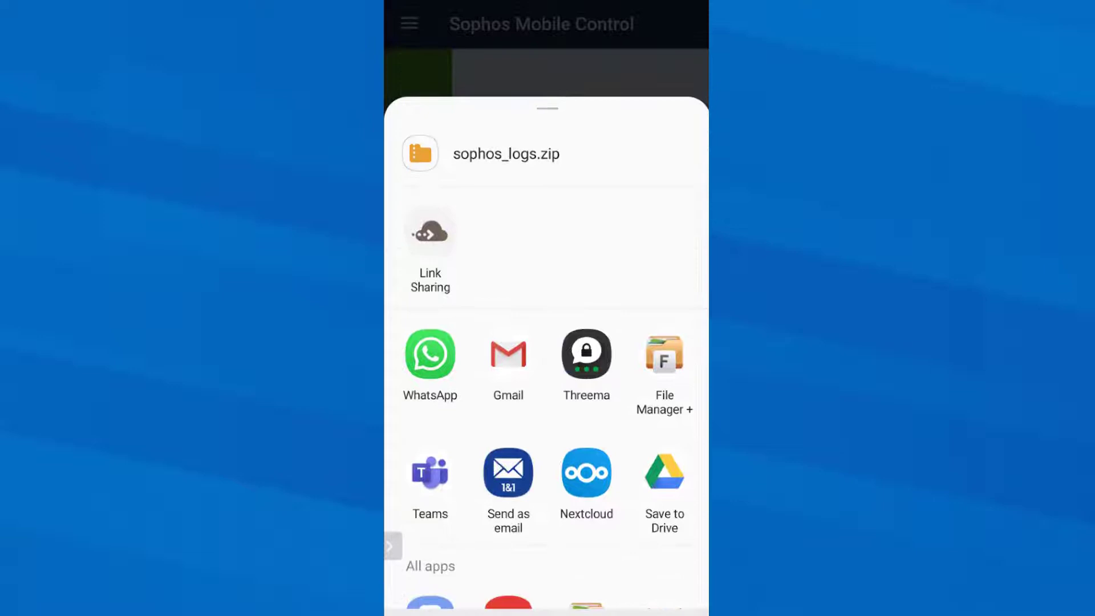
# - Send the SMC log files email with sophos_logs.zip via Gmail to the chosen recipient and return home
pyautogui.click(508, 354)
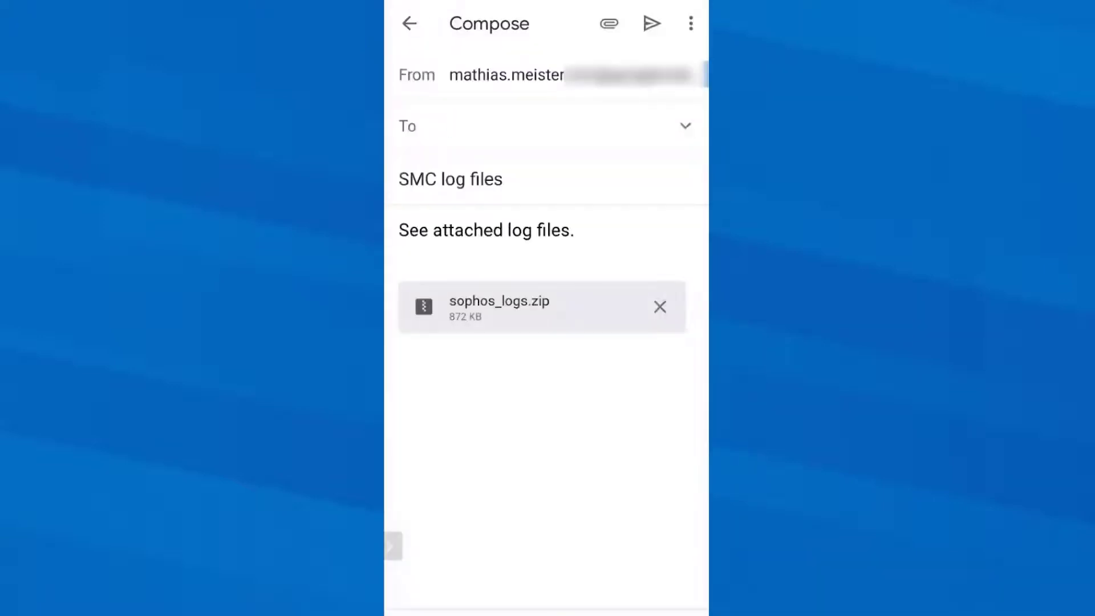
pyautogui.click(546, 400)
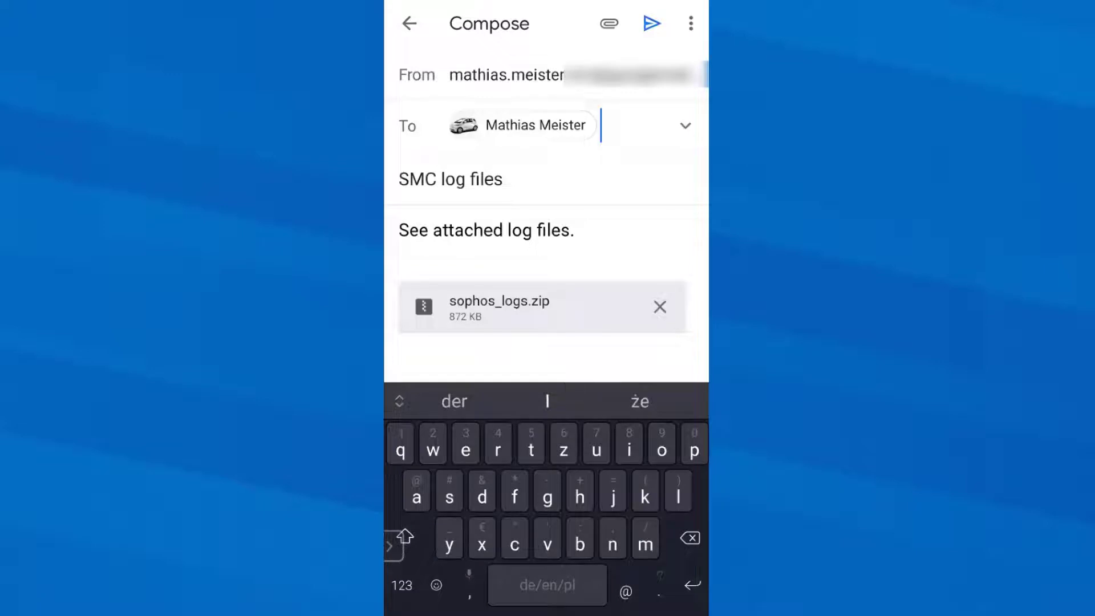
pyautogui.press('Escape')
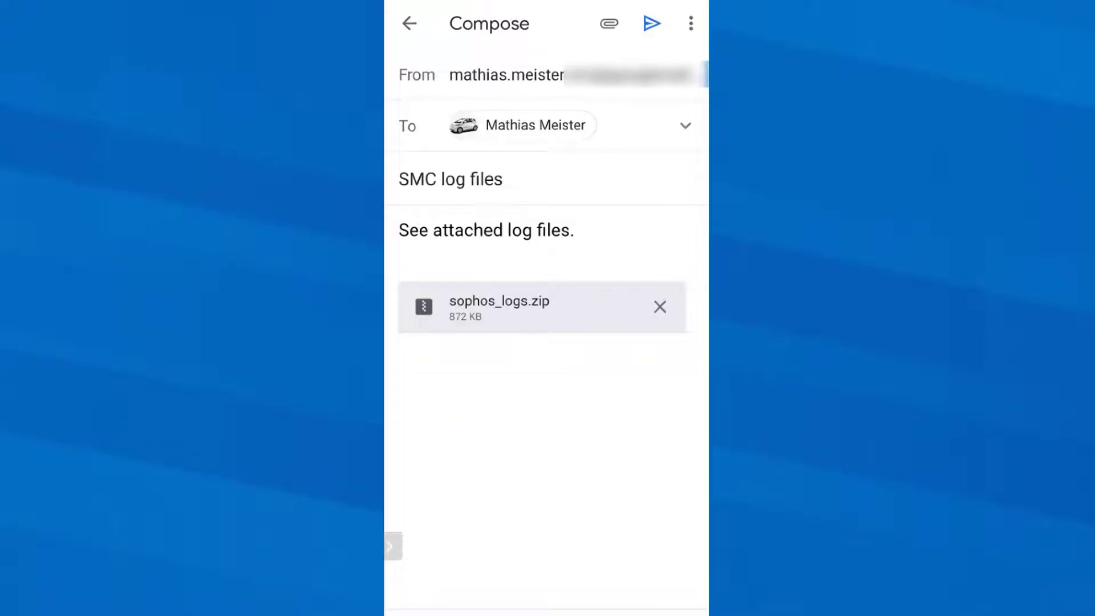
pyautogui.click(652, 23)
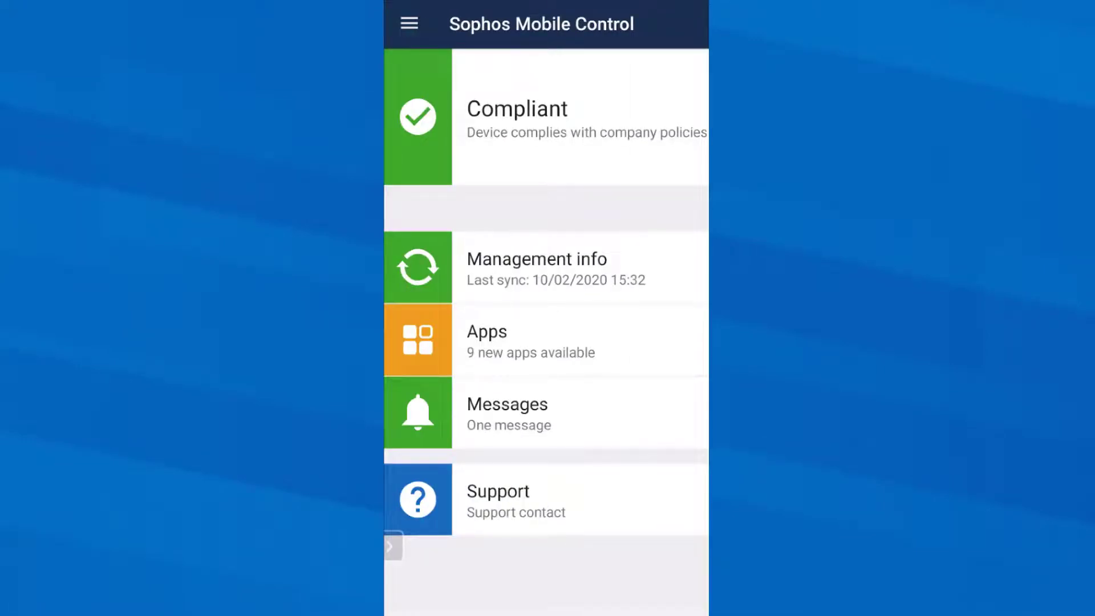
pyautogui.click(548, 612)
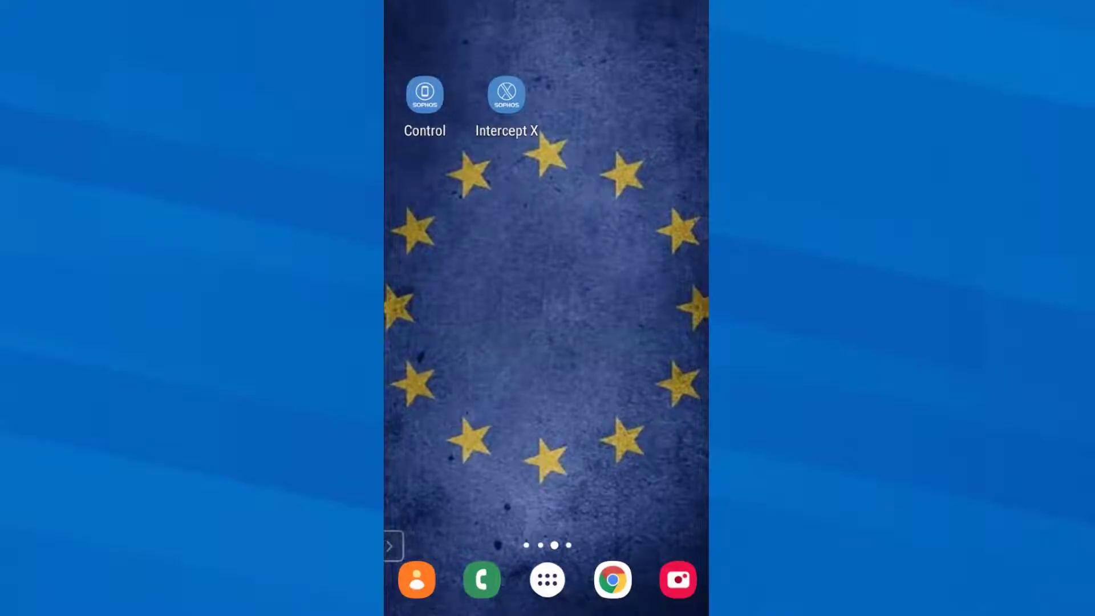
# - In Intercept X Settings, use Send log by email to prepare the trace and log files for sharing
pyautogui.click(506, 94)
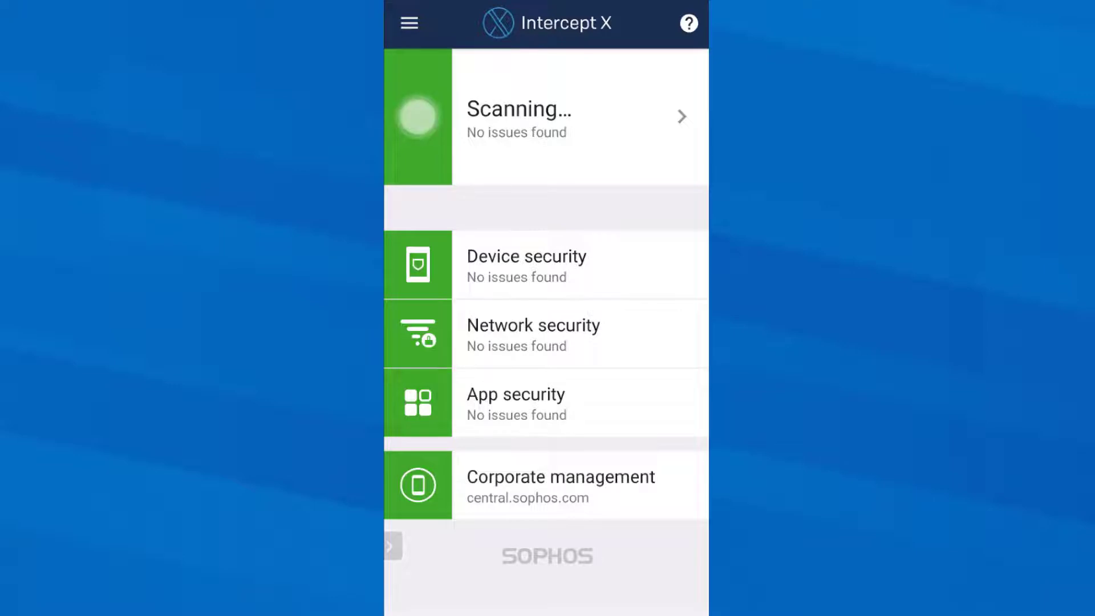
pyautogui.click(409, 22)
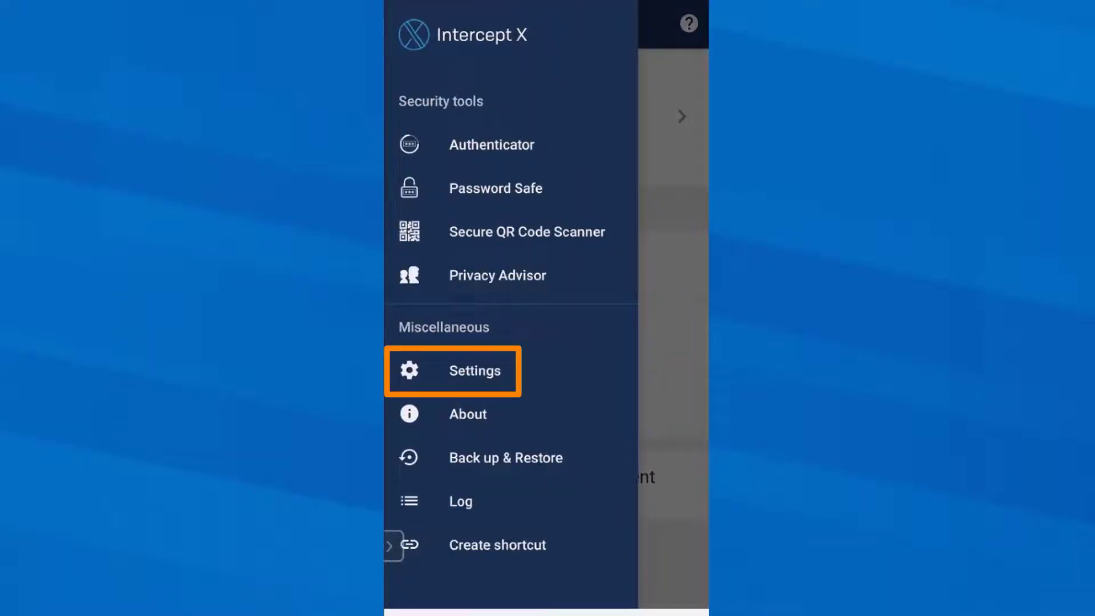
pyautogui.click(475, 370)
pyautogui.scroll(-5, 546, 342)
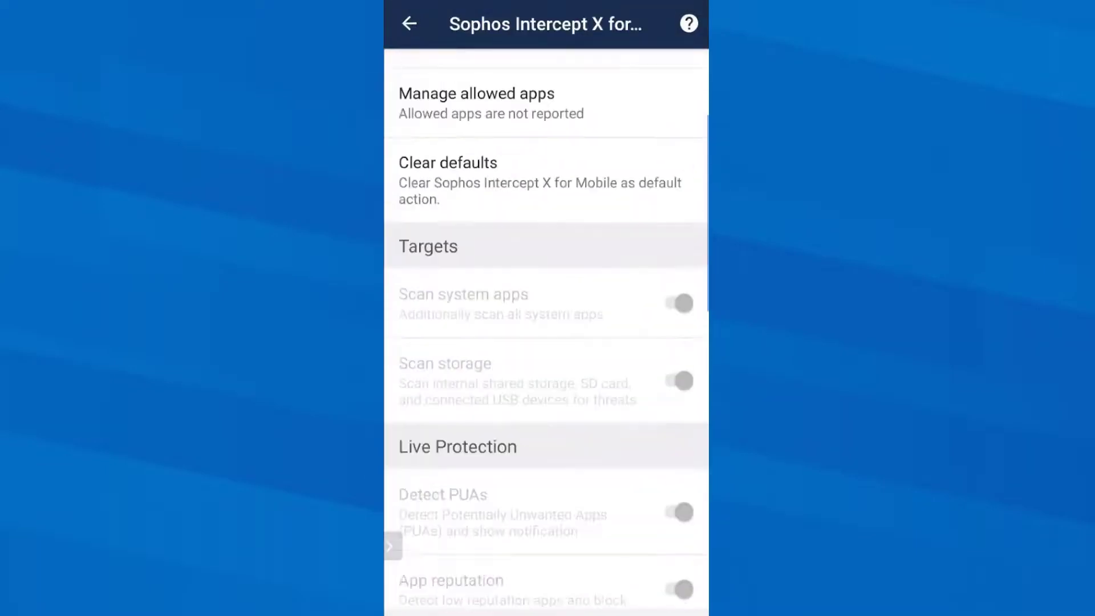
pyautogui.scroll(-10, 546, 342)
pyautogui.scroll(-5, 546, 330)
pyautogui.scroll(-1, 546, 330)
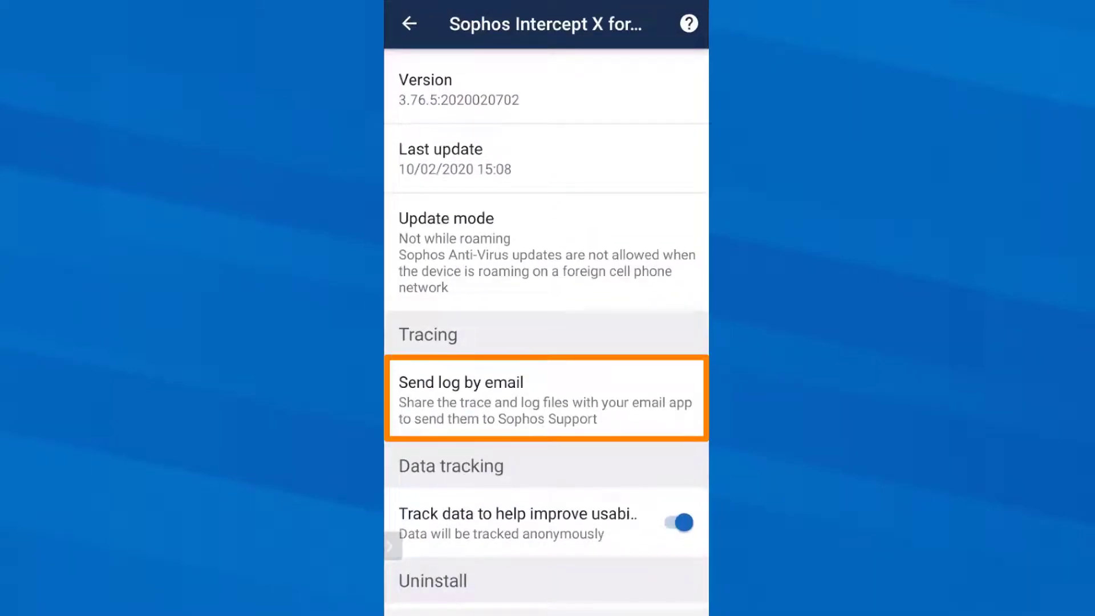
pyautogui.click(545, 398)
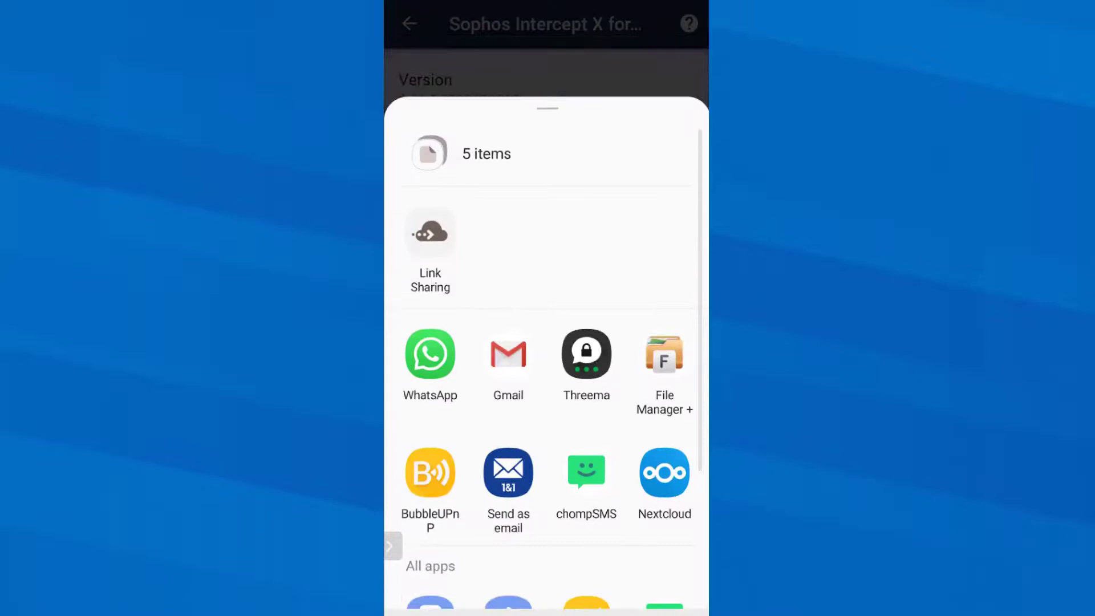
# - Send the 'Sophos Mobile traces and logs' Gmail to a personal contact instead of SophosMobileSecurity, then go home
pyautogui.click(508, 356)
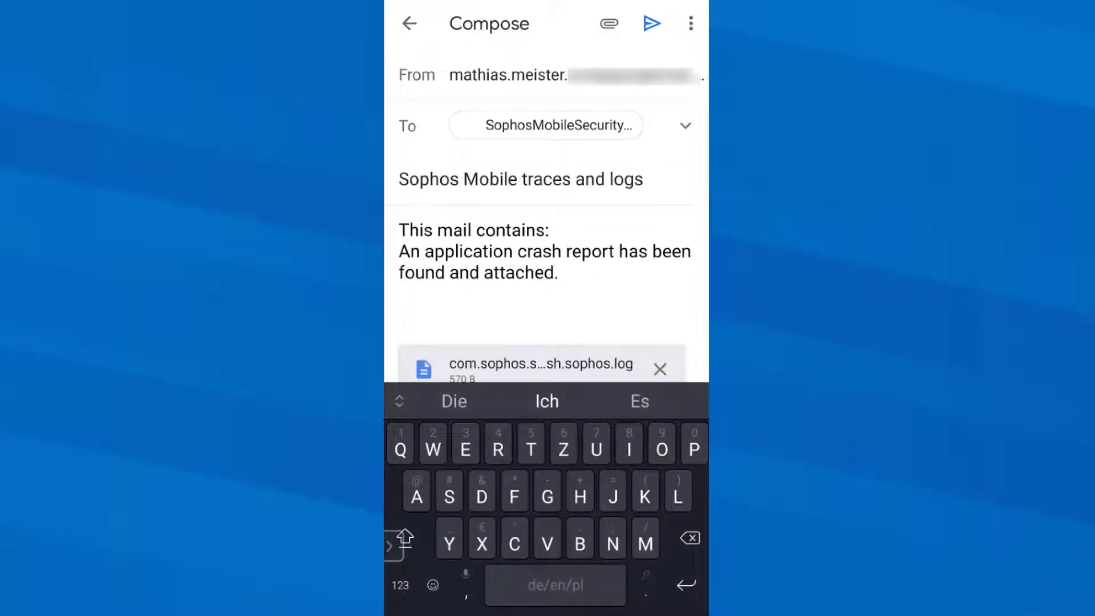
pyautogui.click(643, 125)
pyautogui.press('BackSpace')
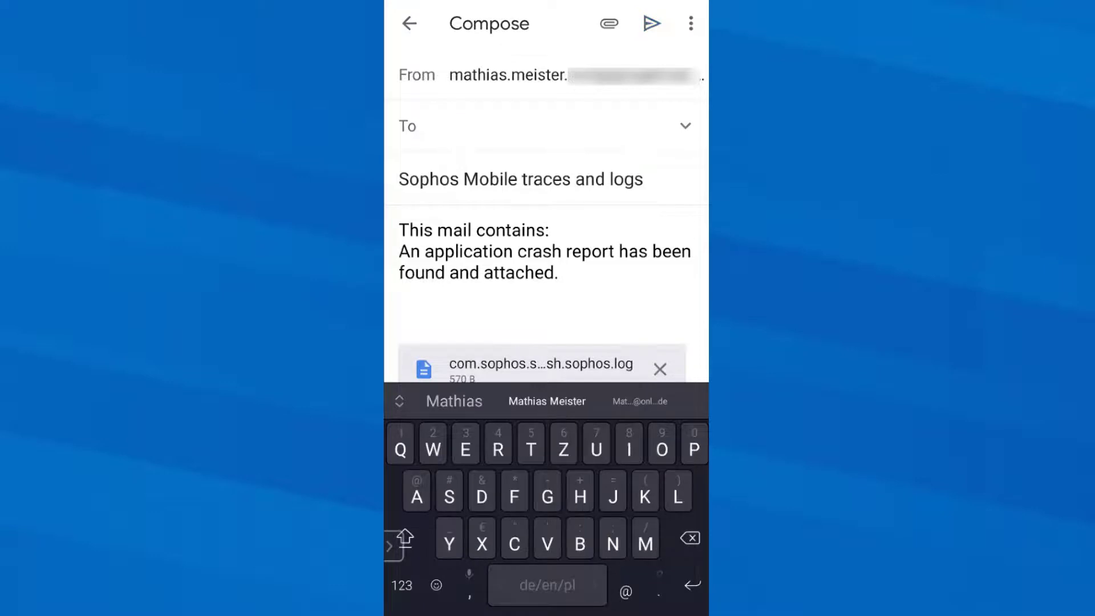
pyautogui.click(533, 398)
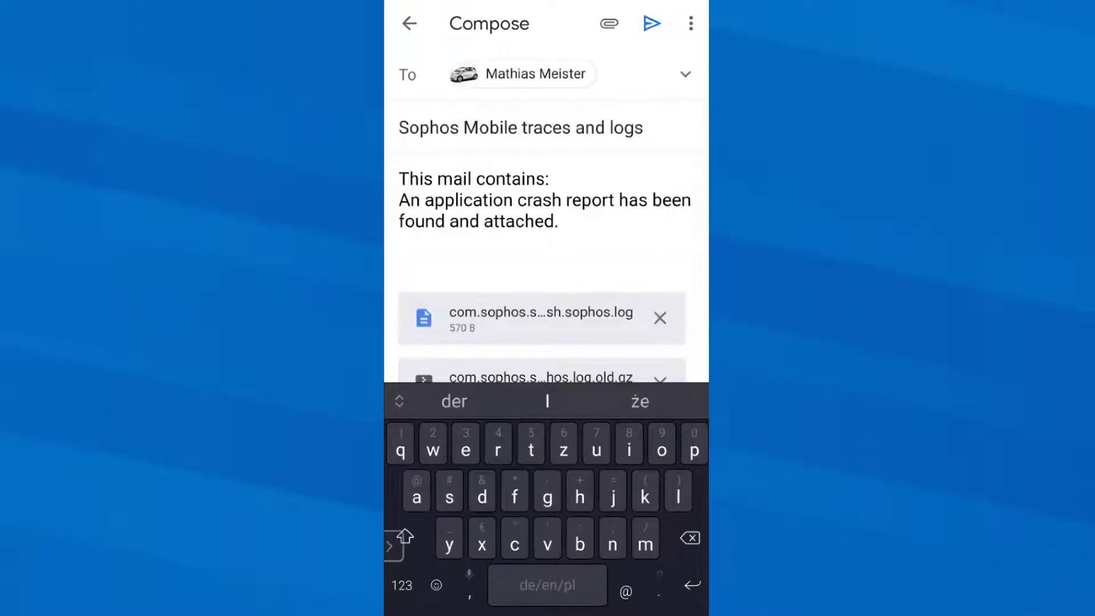
pyautogui.press('Escape')
pyautogui.press('Escape')
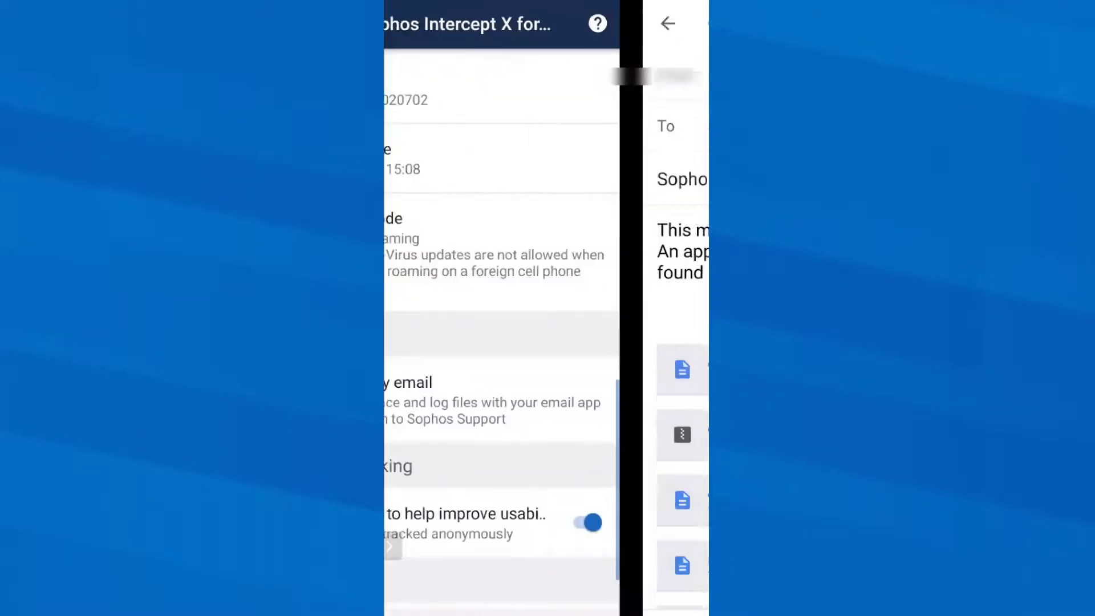
pyautogui.press('Escape')
pyautogui.press('Home')
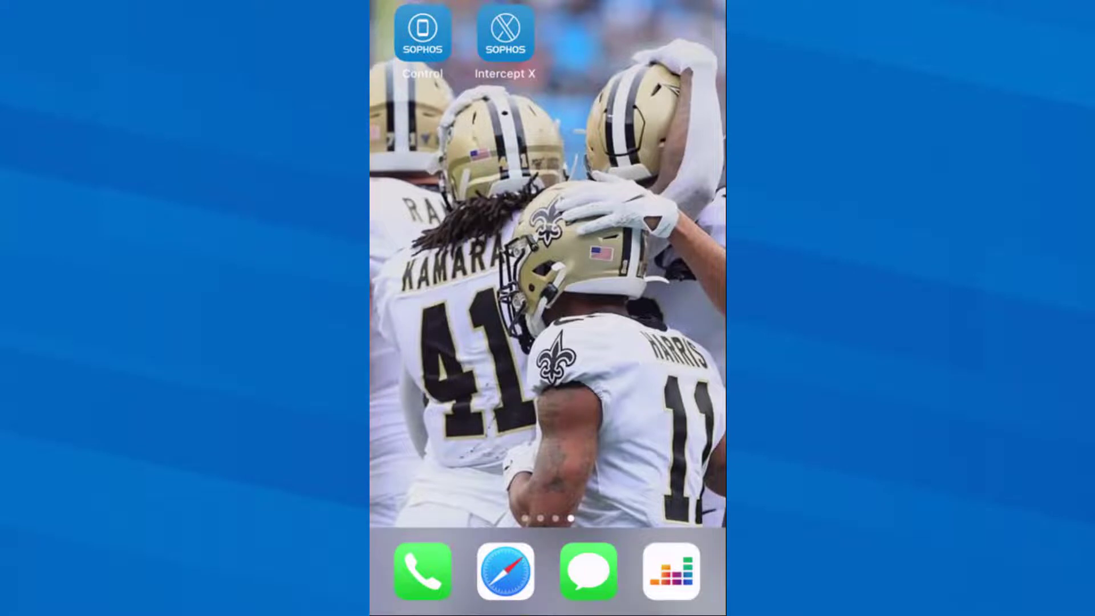
# - In Sophos Mobile Control on the iPhone, use Send Log to share appLogs.zip through Mail
pyautogui.click(424, 32)
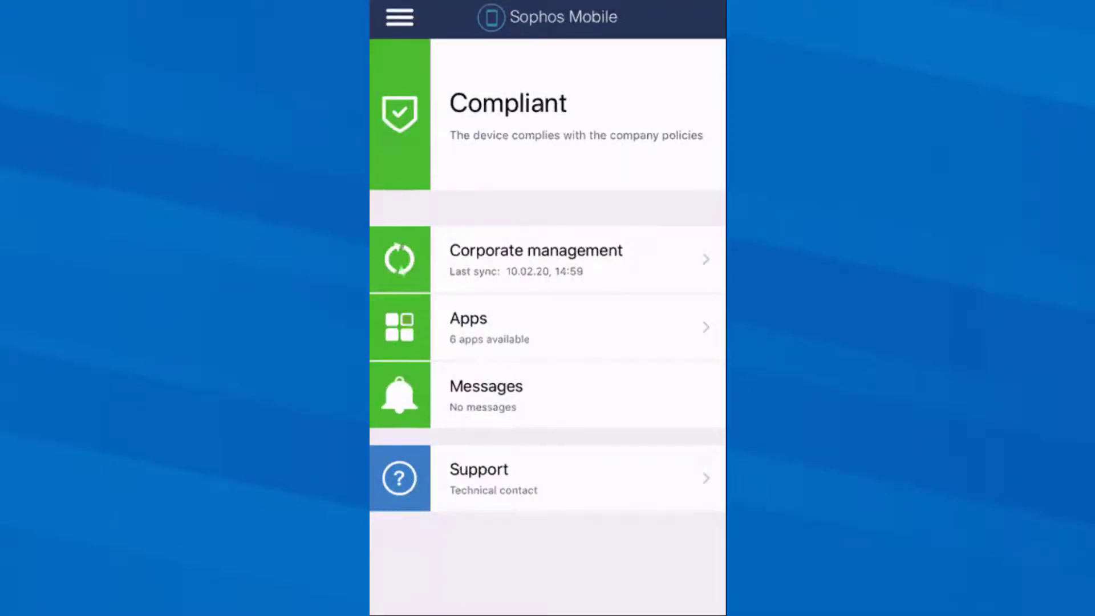
pyautogui.click(400, 17)
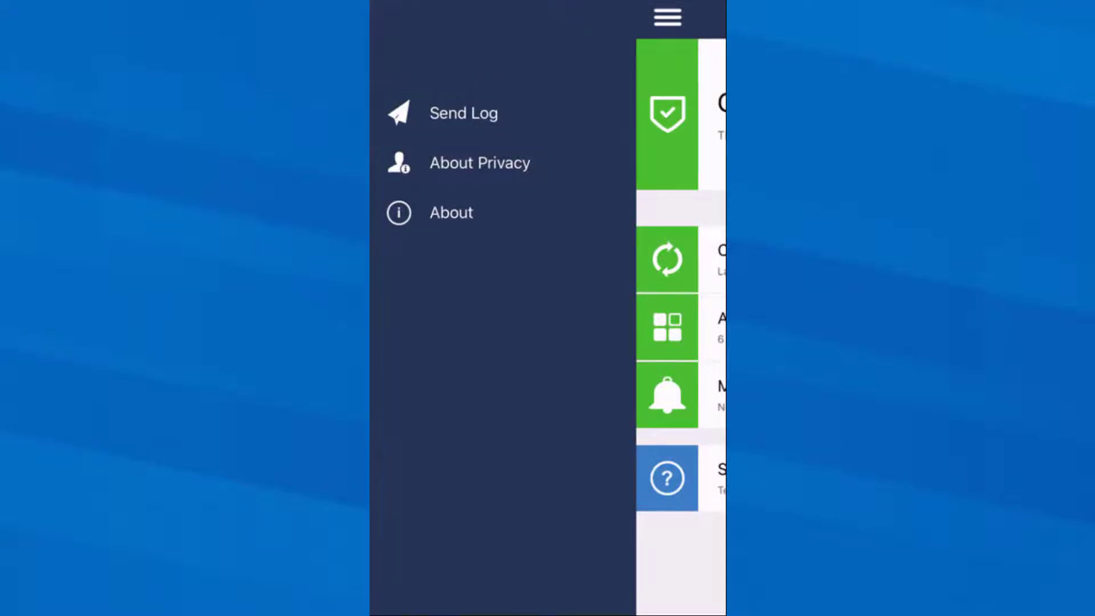
pyautogui.click(463, 113)
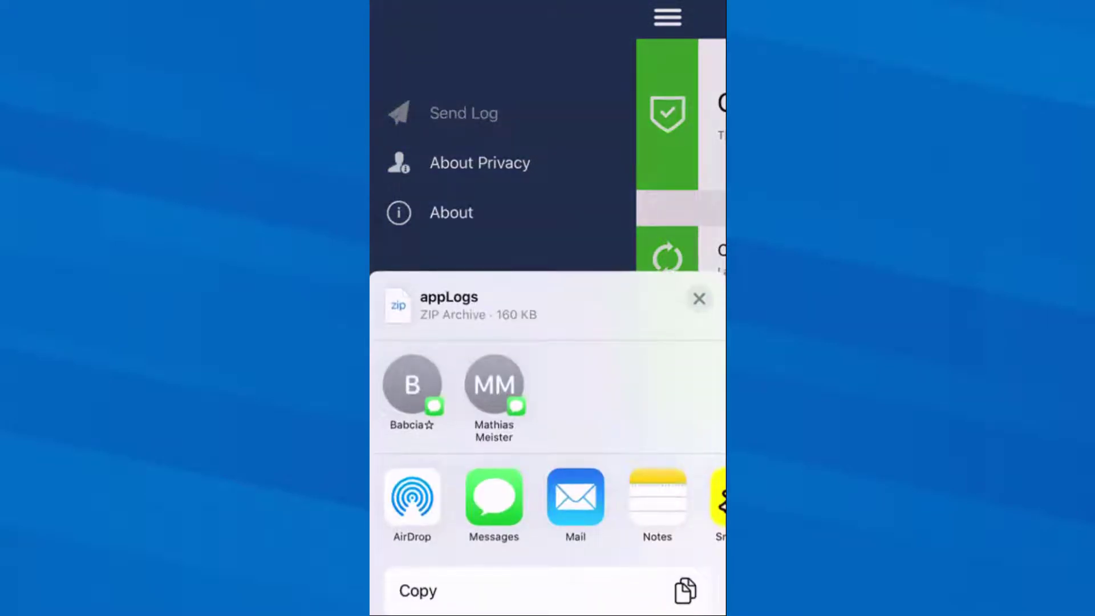
pyautogui.click(575, 496)
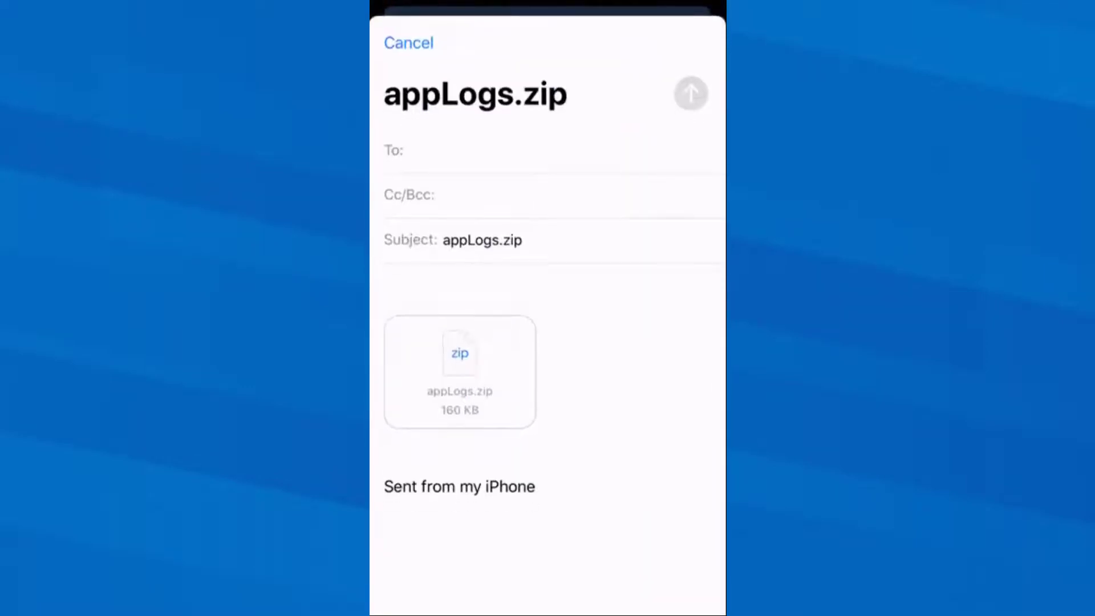
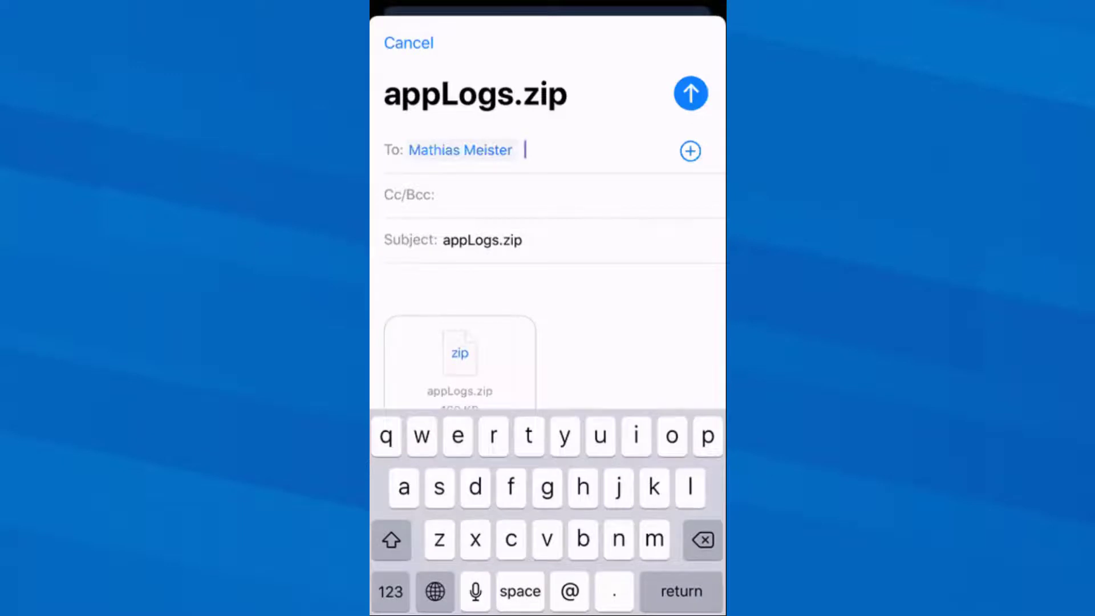
# - Send the appLogs.zip email, then email Intercept X's zipped Log files via Mail and return to its main screen
pyautogui.click(691, 93)
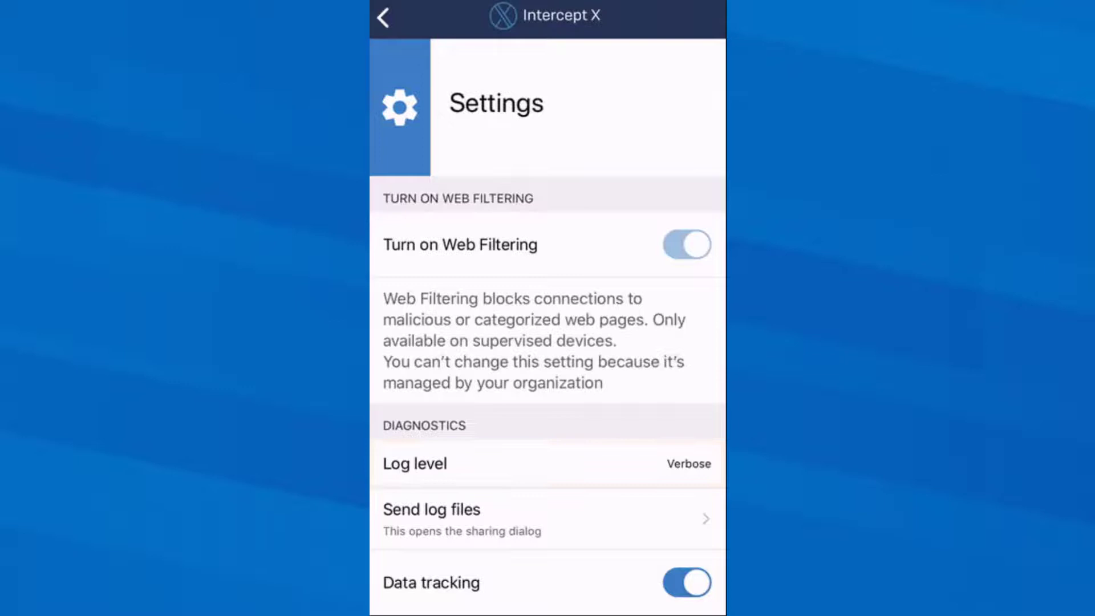
pyautogui.click(548, 519)
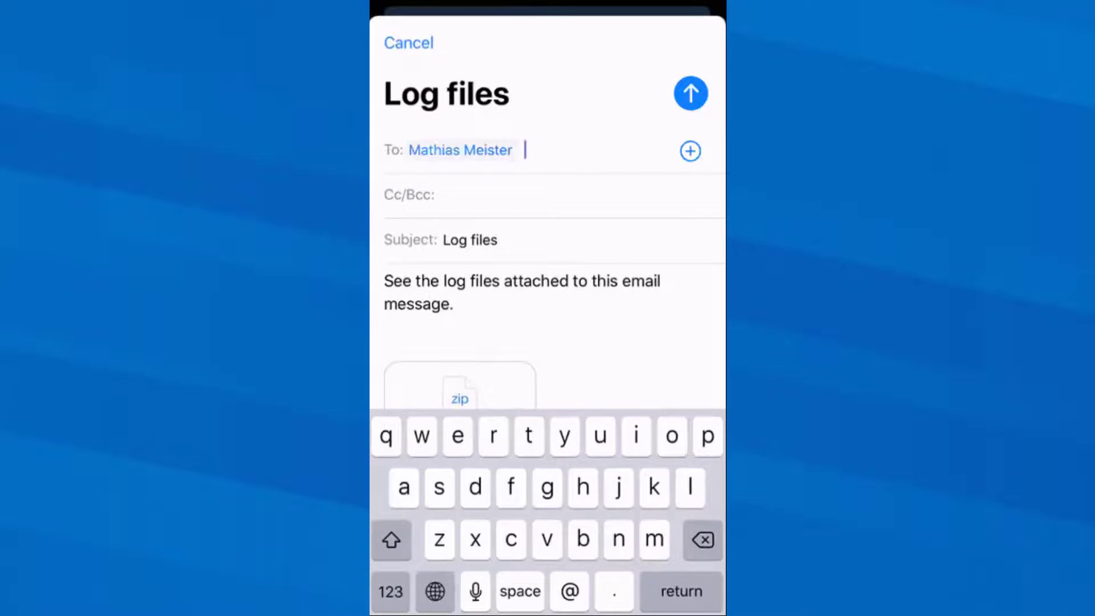
pyautogui.click(690, 94)
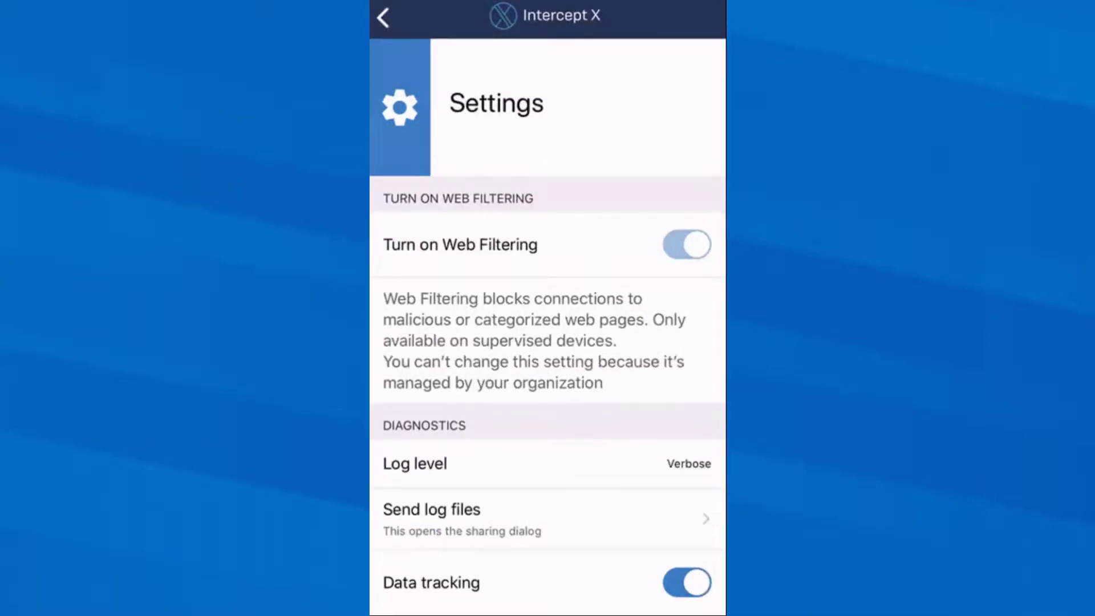
pyautogui.click(382, 17)
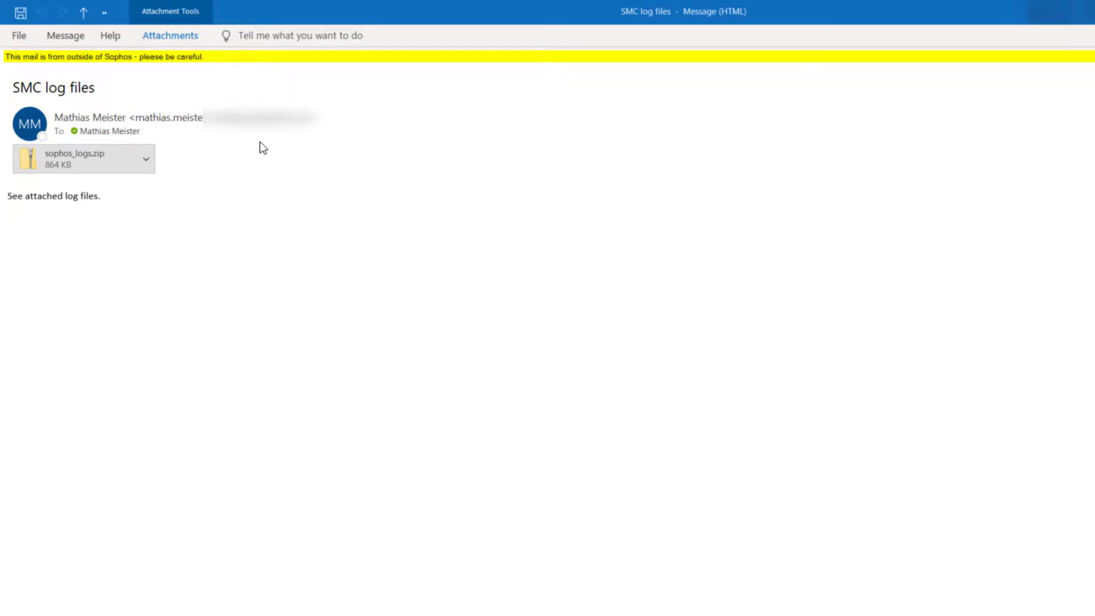
# - Select the received SMC log files email in the Outlook inbox
pyautogui.click(240, 130)
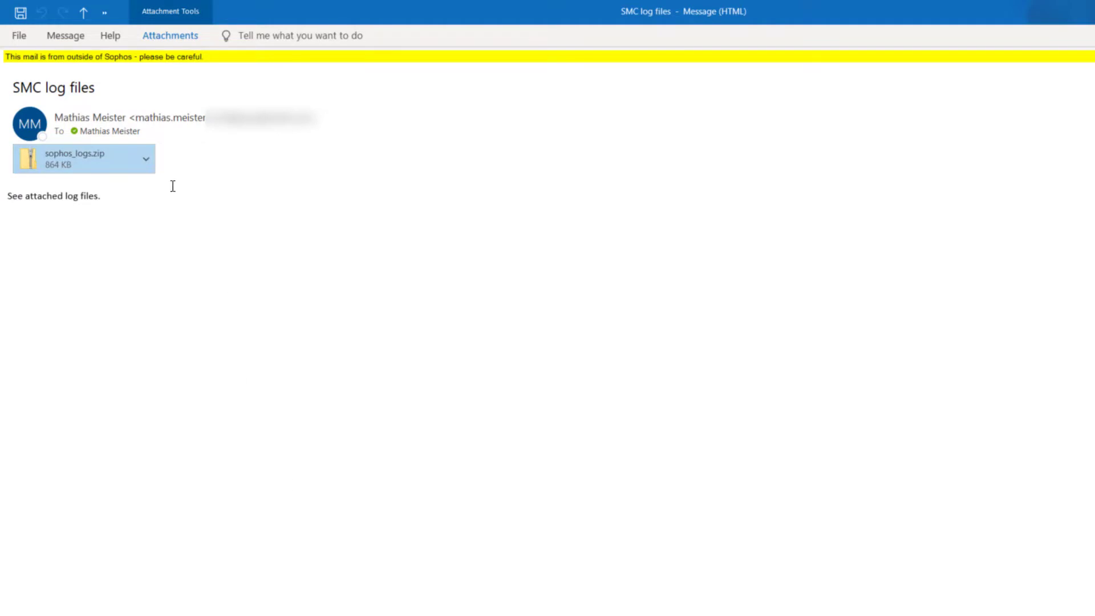
# - Open sophos_logs.zip in File Explorer and widen the Name column to read all five log file names
pyautogui.doubleClick(65, 162)
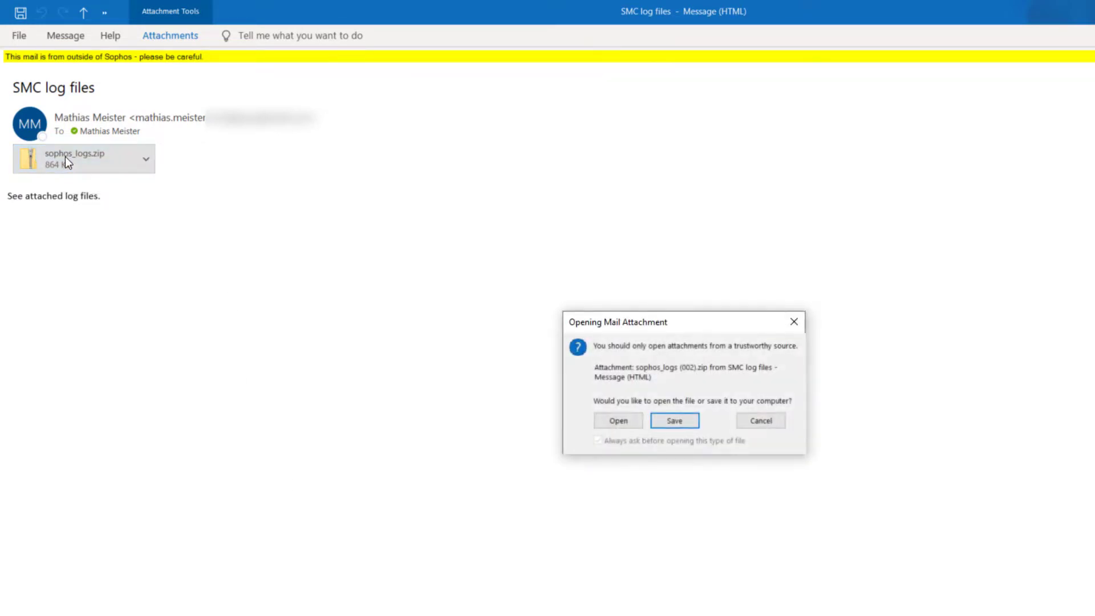
pyautogui.click(619, 421)
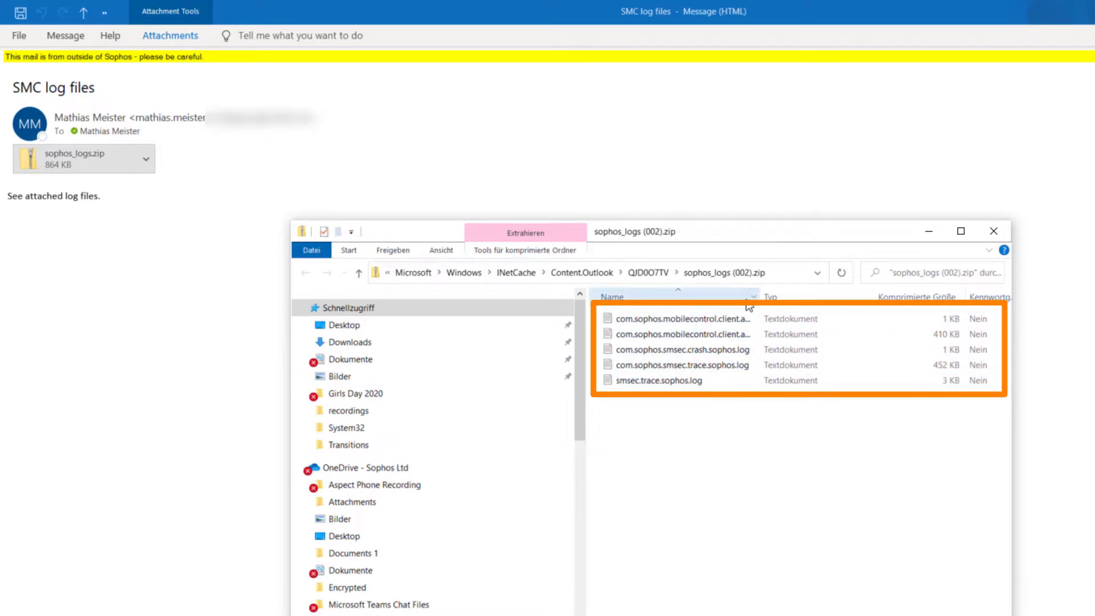
pyautogui.moveTo(761, 296); pyautogui.dragTo(882, 294)
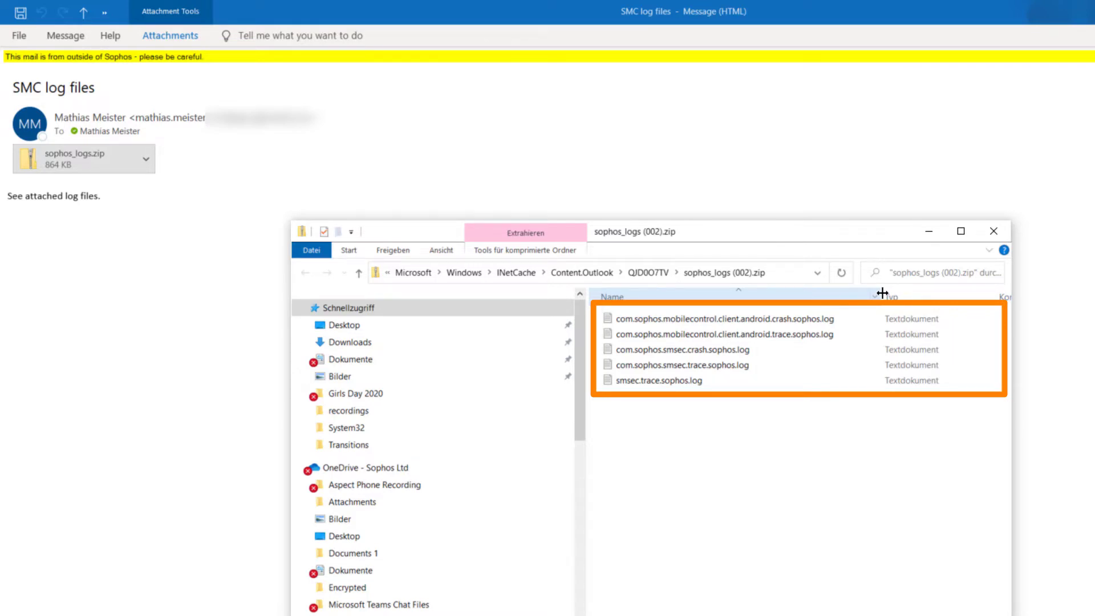
# - Open com.sophos.mobilecontrol.client.android.trace.sophos.log in Notepad and select its device-information header lines
pyautogui.doubleClick(607, 333)
pyautogui.moveTo(645, 416); pyautogui.dragTo(885, 194)
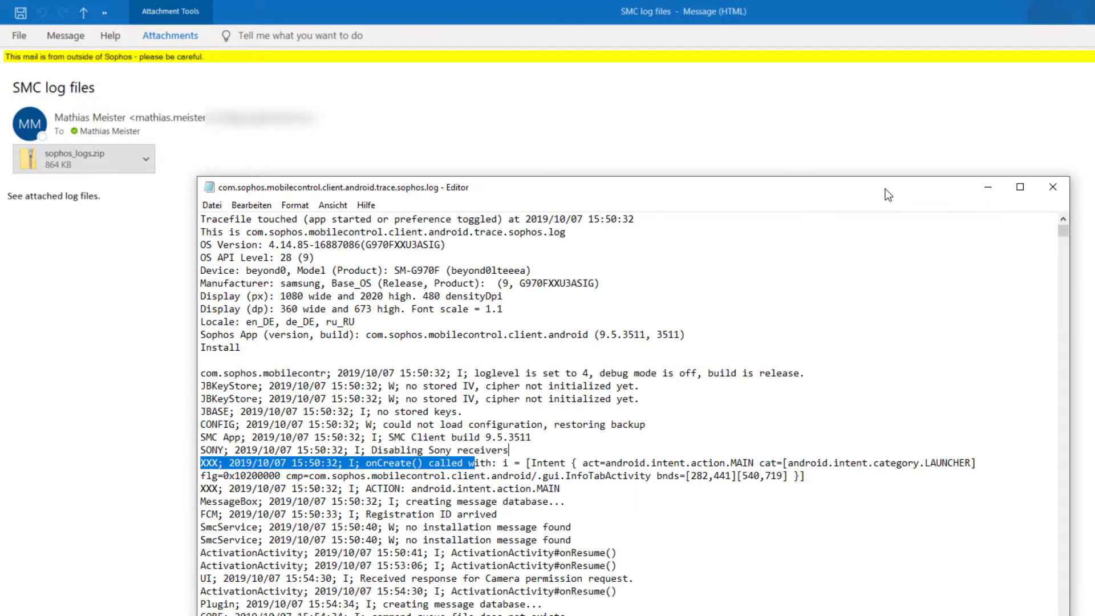
pyautogui.scroll(-5, 842, 337)
pyautogui.scroll(4, 841, 337)
pyautogui.scroll(1, 842, 338)
pyautogui.moveTo(202, 219)
pyautogui.mouseDown()
pyautogui.moveTo(528, 252)
pyautogui.moveTo(753, 356)
pyautogui.mouseUp()
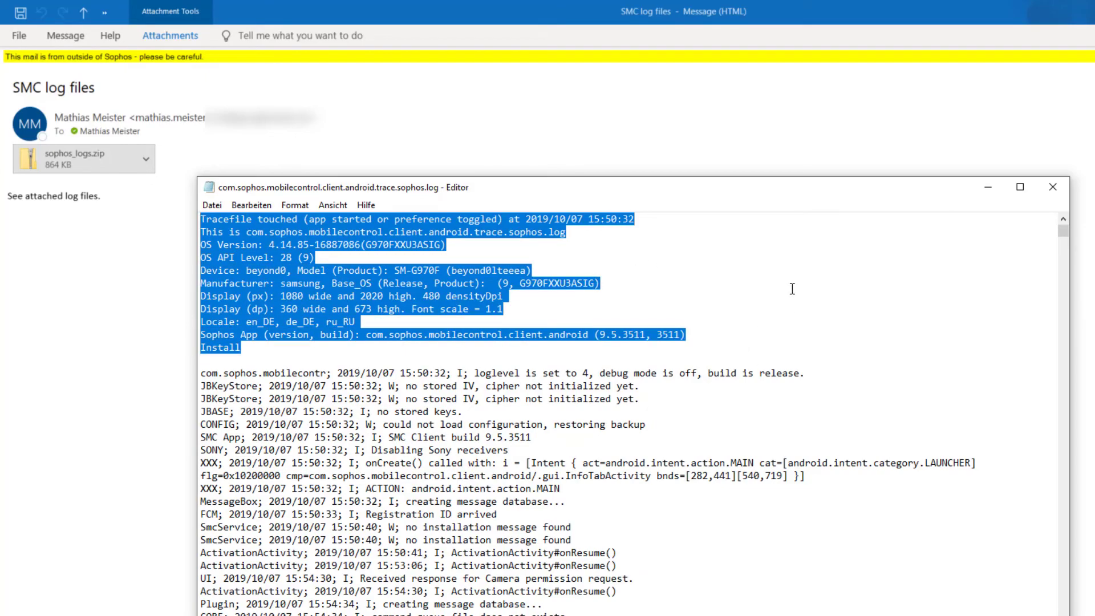